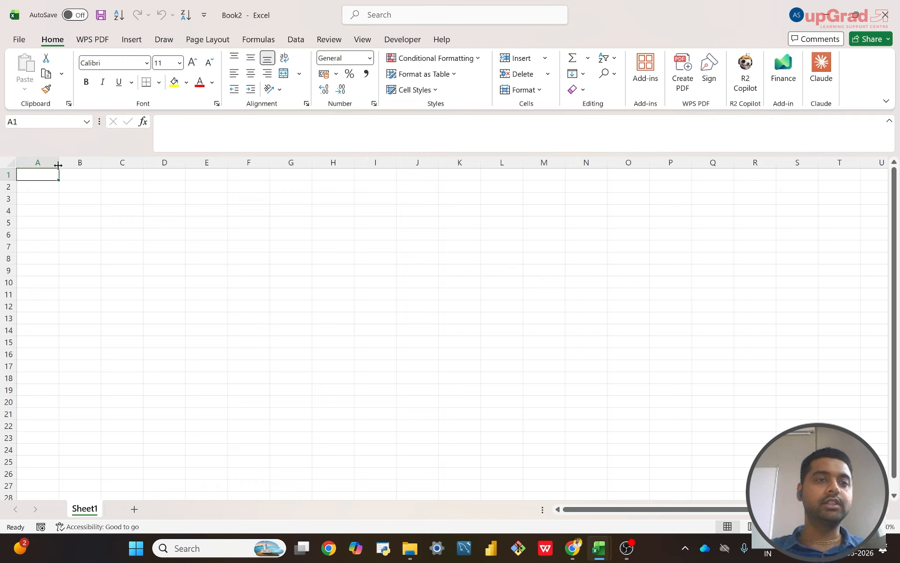
# Widen column A to roughly double its width and enter the header "City-Pincode" in cell A1.
pyautogui.moveTo(58, 165); pyautogui.dragTo(99, 165)
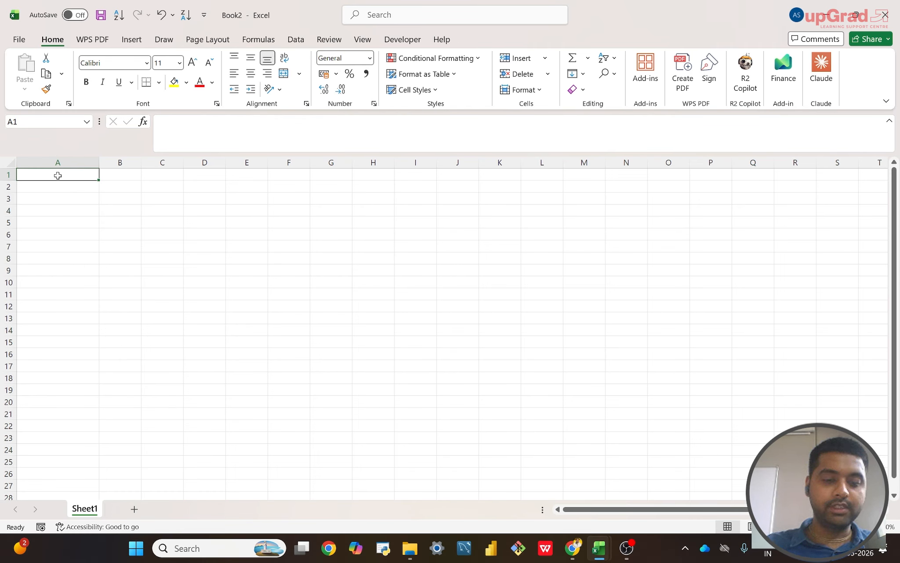
pyautogui.press('capslock')
pyautogui.write('C')
pyautogui.press('capslock')
pyautogui.write('ity')
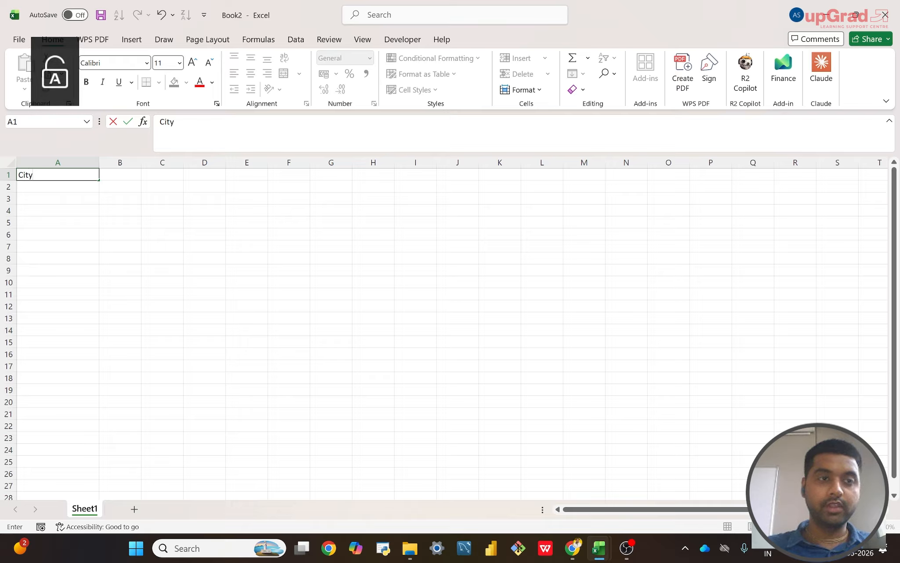
pyautogui.write('-')
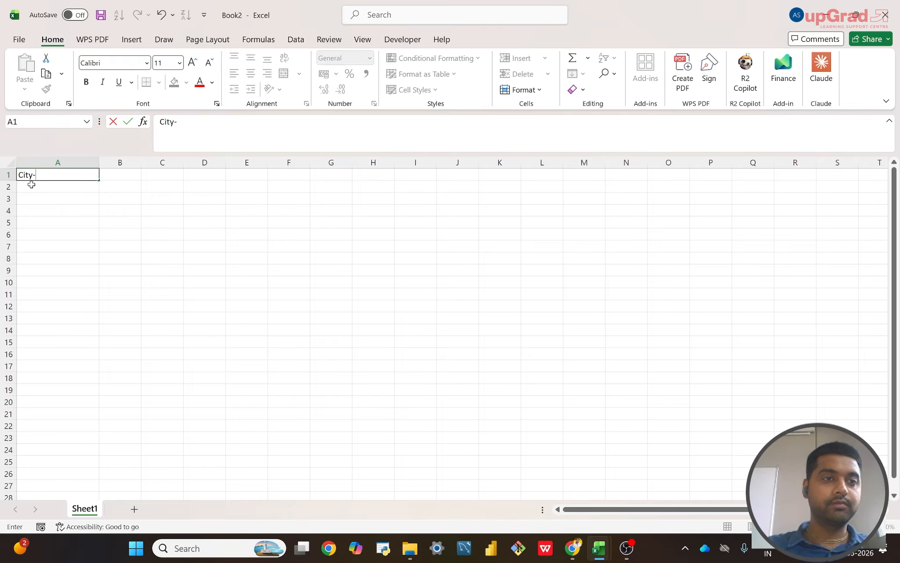
pyautogui.press('capslock')
pyautogui.write('Pi')
pyautogui.press('capslock')
pyautogui.write('in')
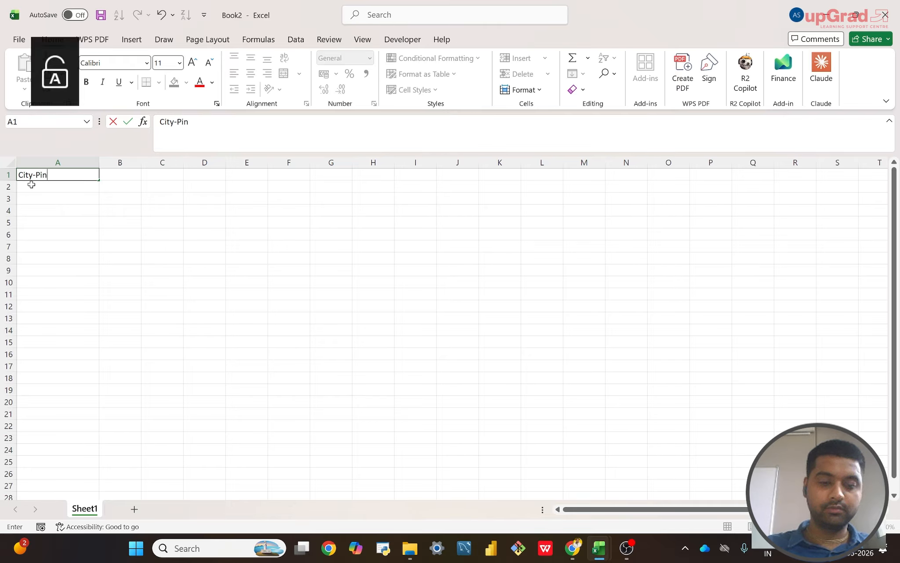
pyautogui.write('code')
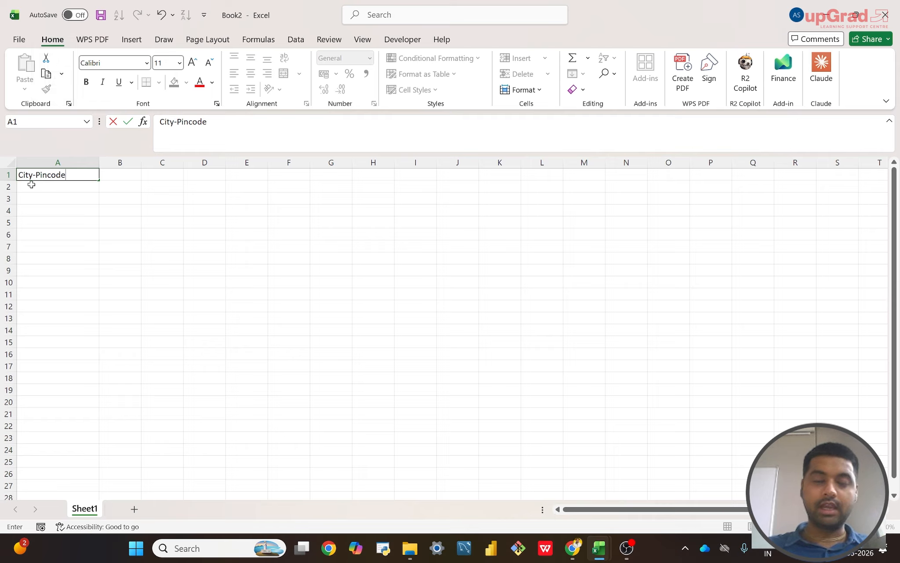
pyautogui.press('Return')
# Enter "Bhopal-456007" in cell A2 as the first city and pincode entry.
pyautogui.scroll(8, 31, 185)
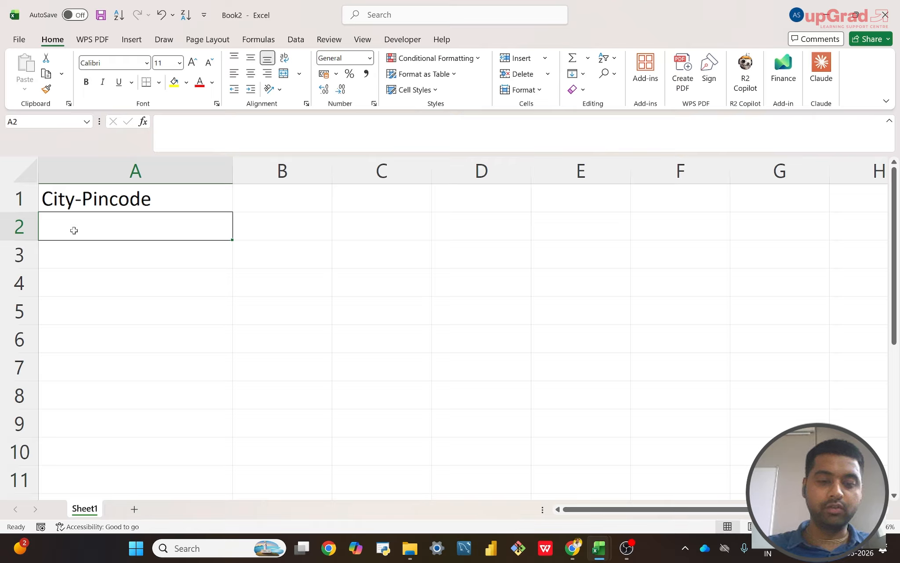
pyautogui.press('capslock')
pyautogui.write('Bhopa')
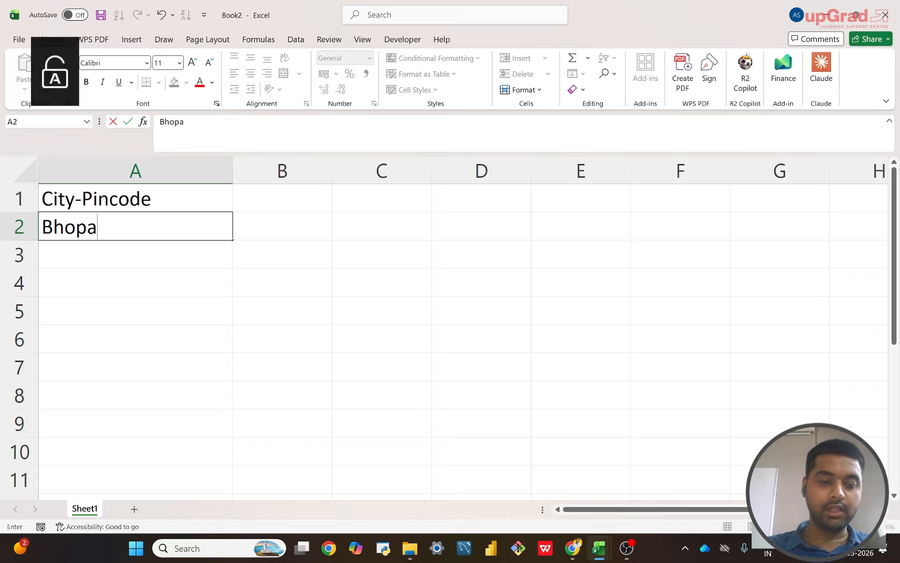
pyautogui.write('l-')
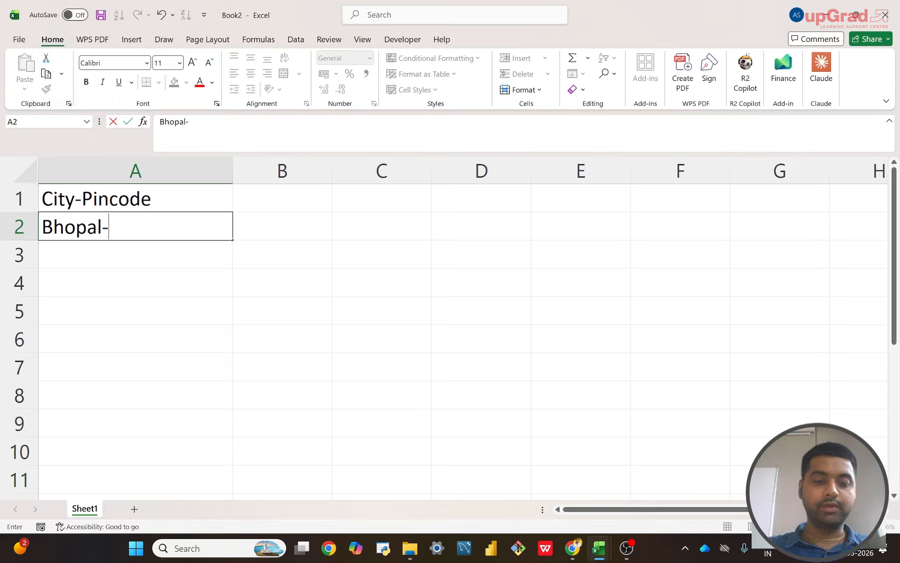
pyautogui.write('4560')
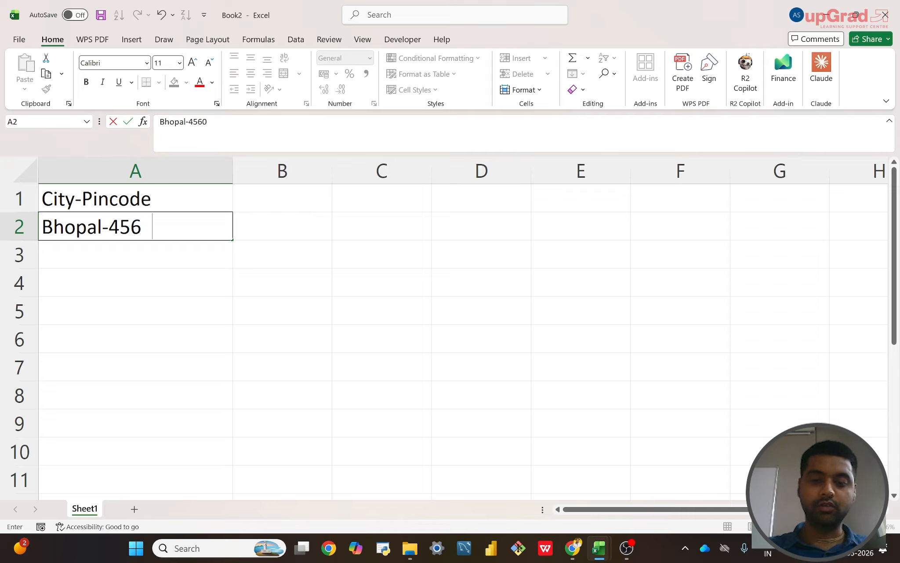
pyautogui.write('07')
pyautogui.press('Return')
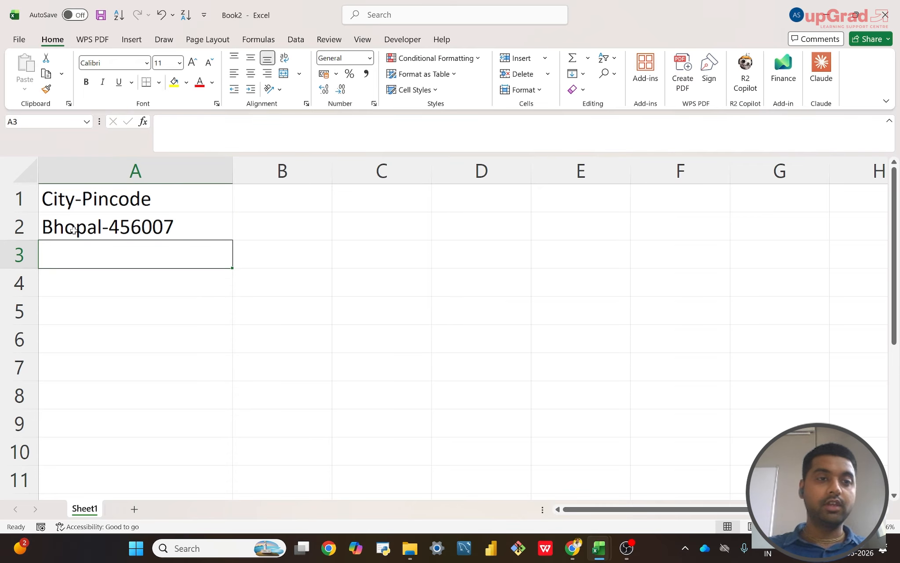
# Enter "Pune-470413" in cell A3 as the second city and pincode entry.
pyautogui.press('capslock')
pyautogui.write('P')
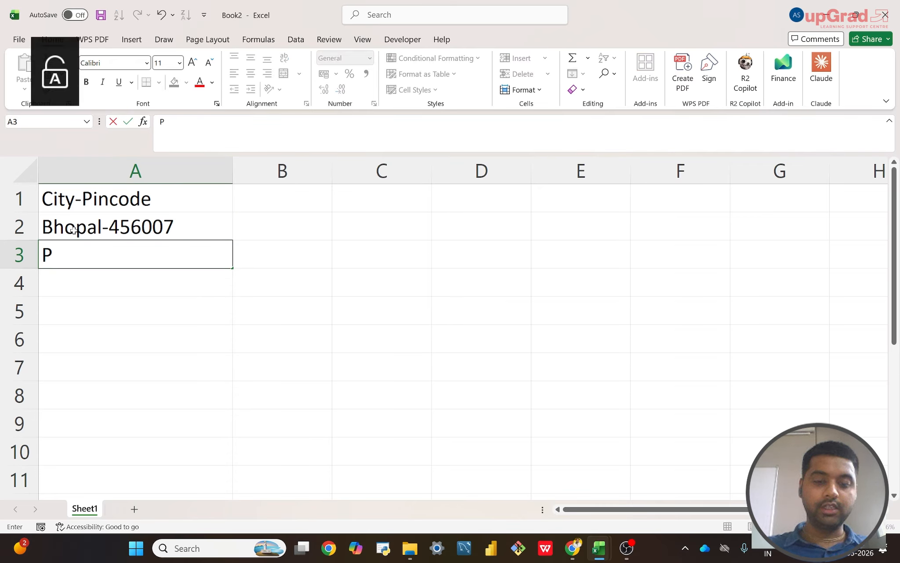
pyautogui.write('une-')
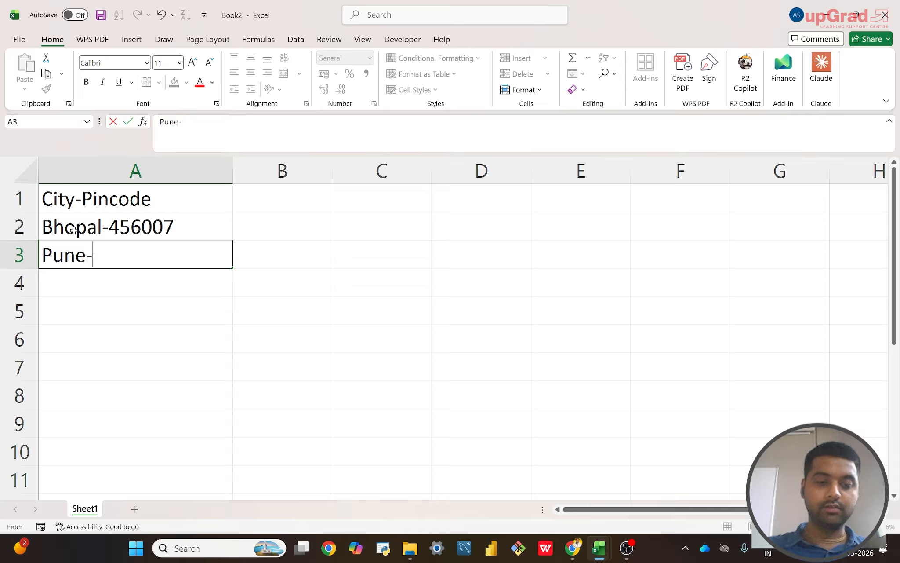
pyautogui.write('470')
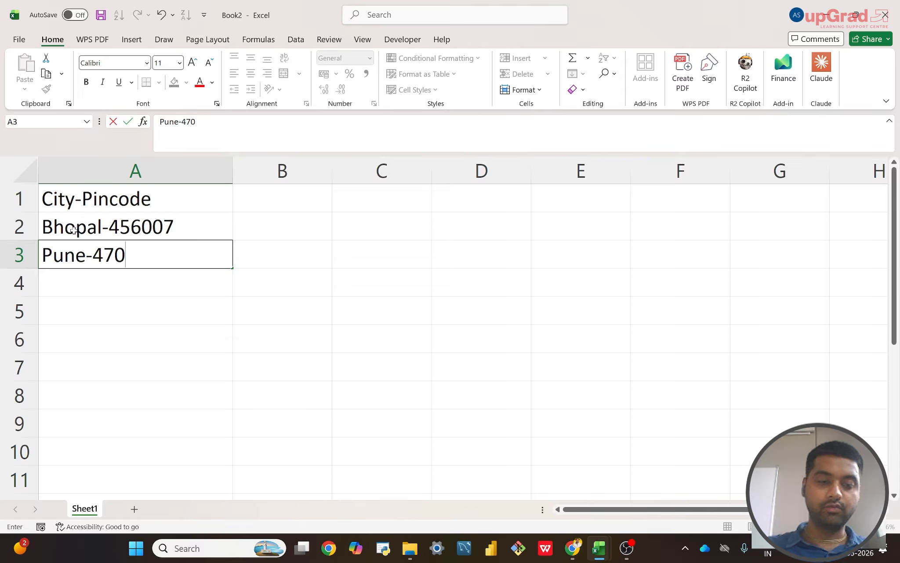
pyautogui.write('4')
pyautogui.write('13')
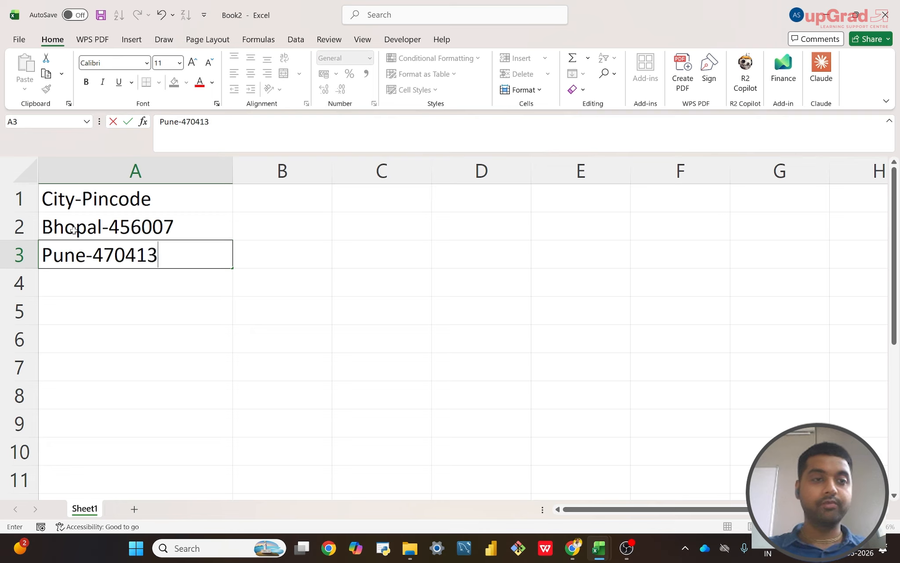
pyautogui.press('Return')
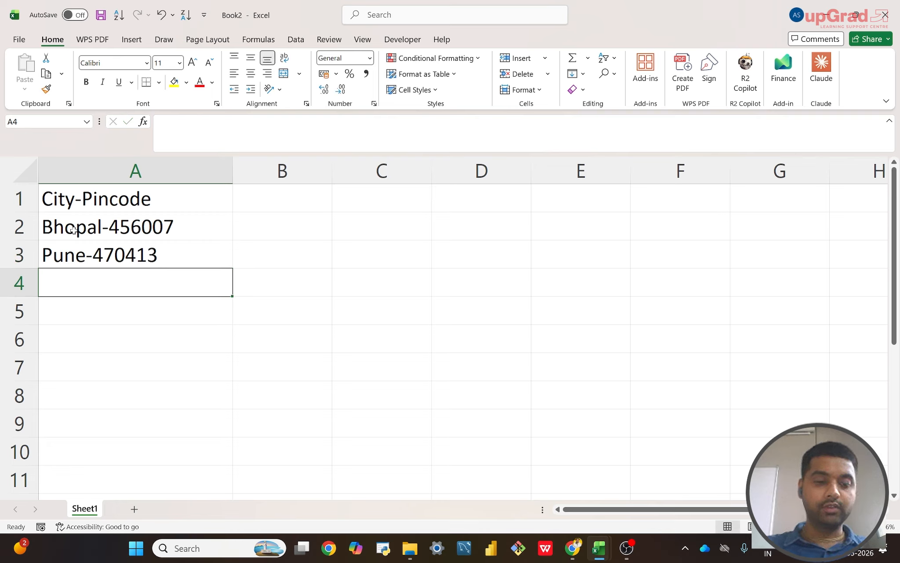
# Enter "Delhi-270997" in cell A4 as the third city and pincode entry.
pyautogui.press('capslock')
pyautogui.write('D')
pyautogui.press('capslock')
pyautogui.write('elh')
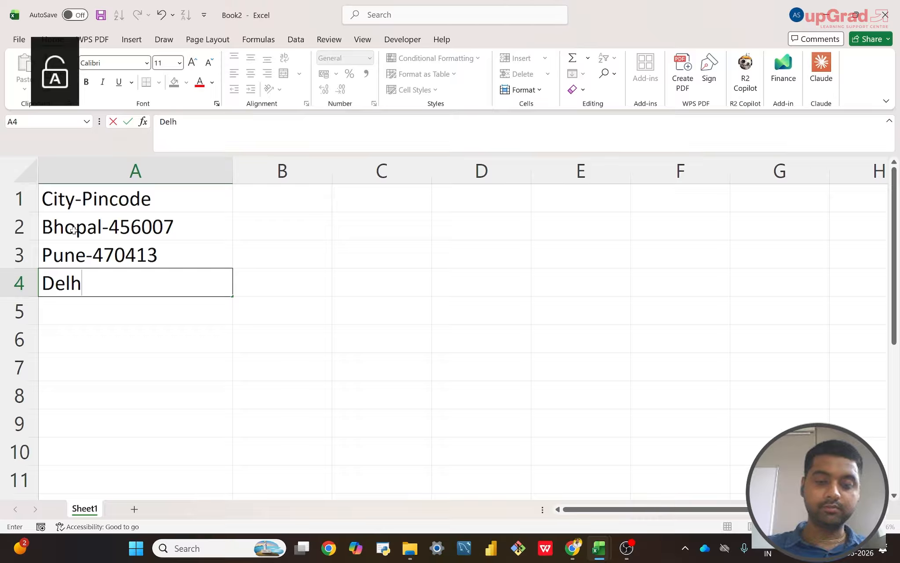
pyautogui.write('i-')
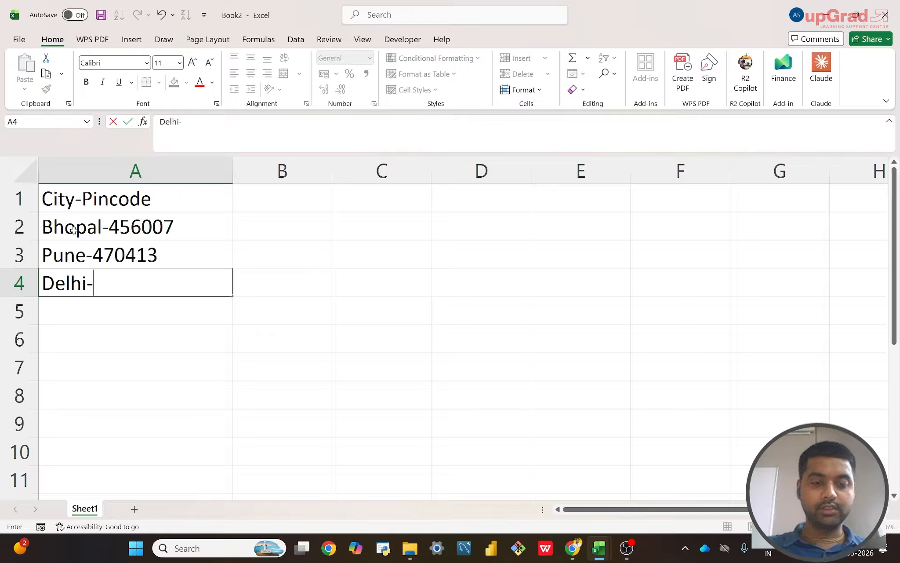
pyautogui.write('27')
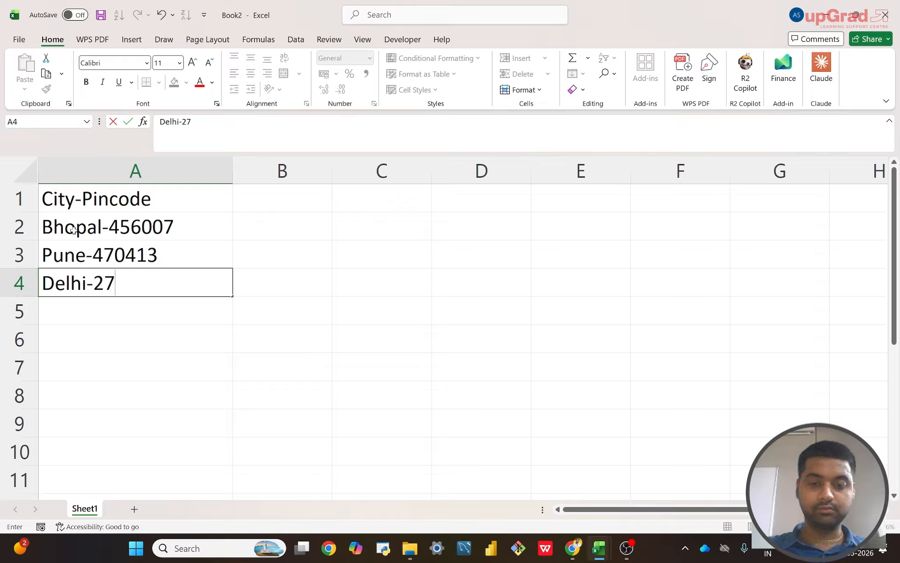
pyautogui.write('099')
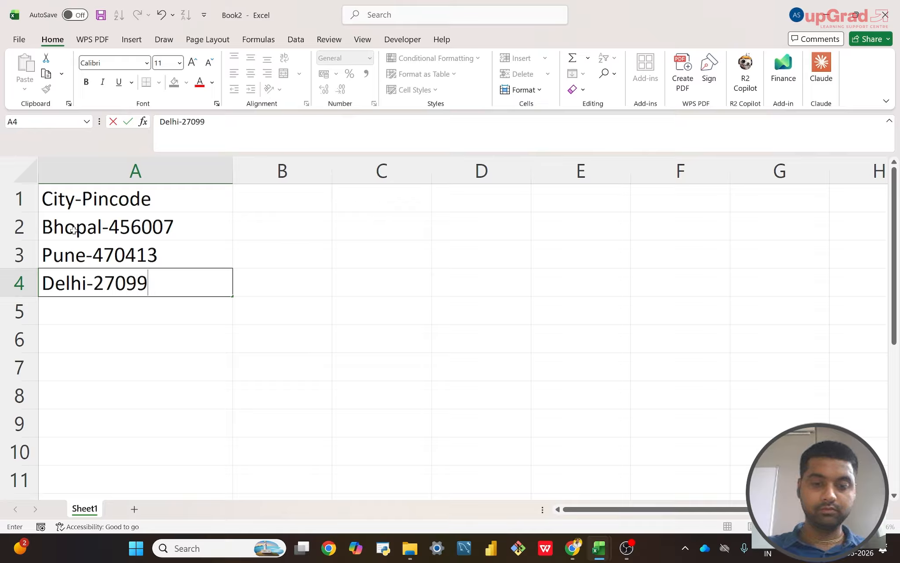
pyautogui.write('7')
pyautogui.press('Return')
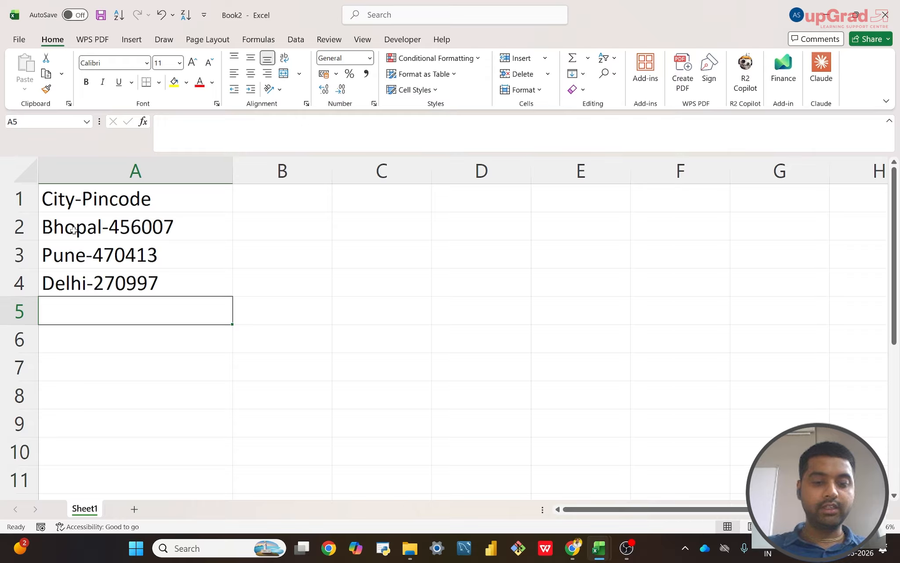
# Enter "Banglore-470113" in cell A5 as the fourth city and pincode entry.
pyautogui.press('capslock')
pyautogui.write('B')
pyautogui.press('capslock')
pyautogui.write('an')
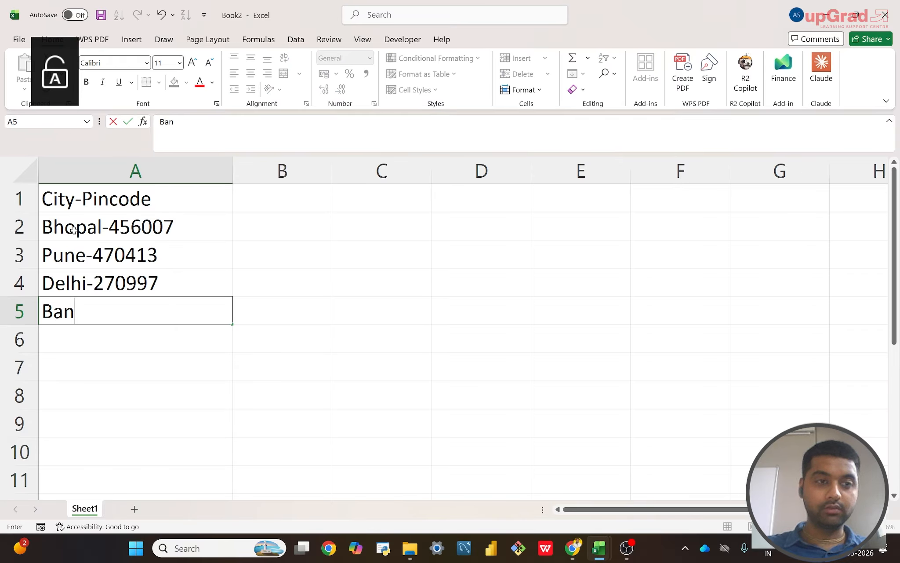
pyautogui.write('glo')
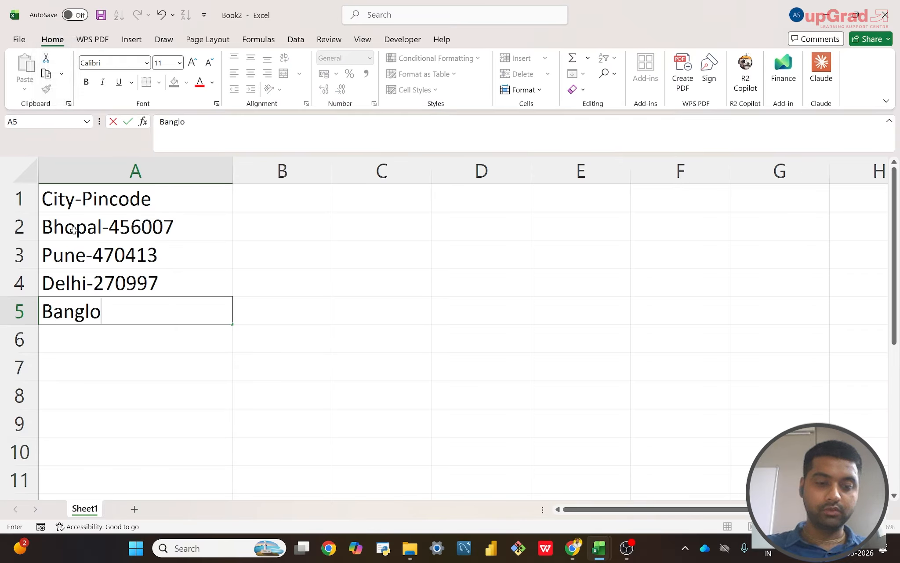
pyautogui.write('re-')
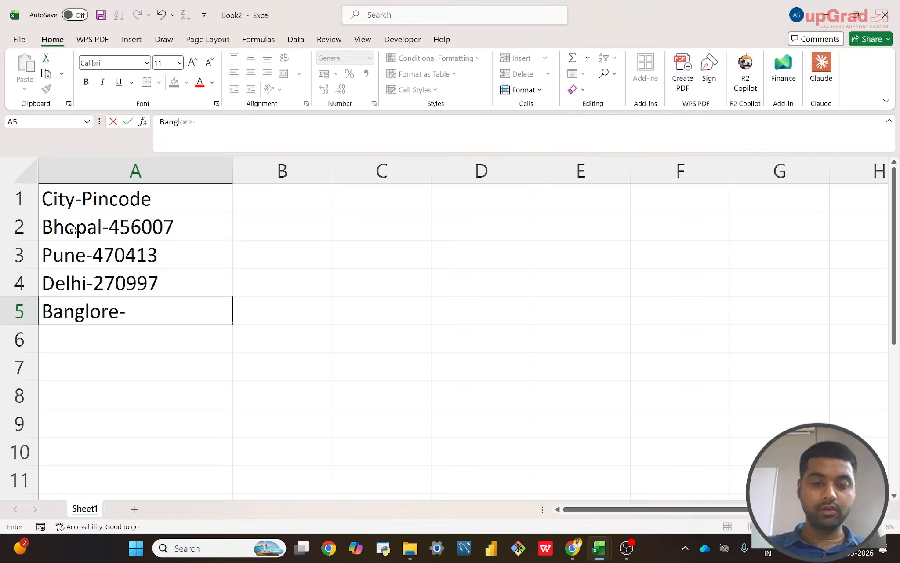
pyautogui.write('470113')
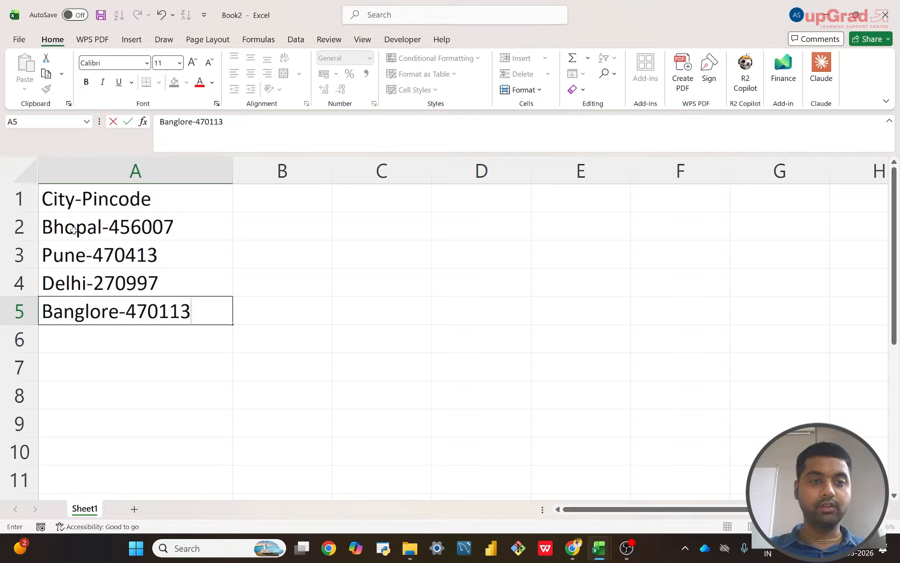
pyautogui.press('Return')
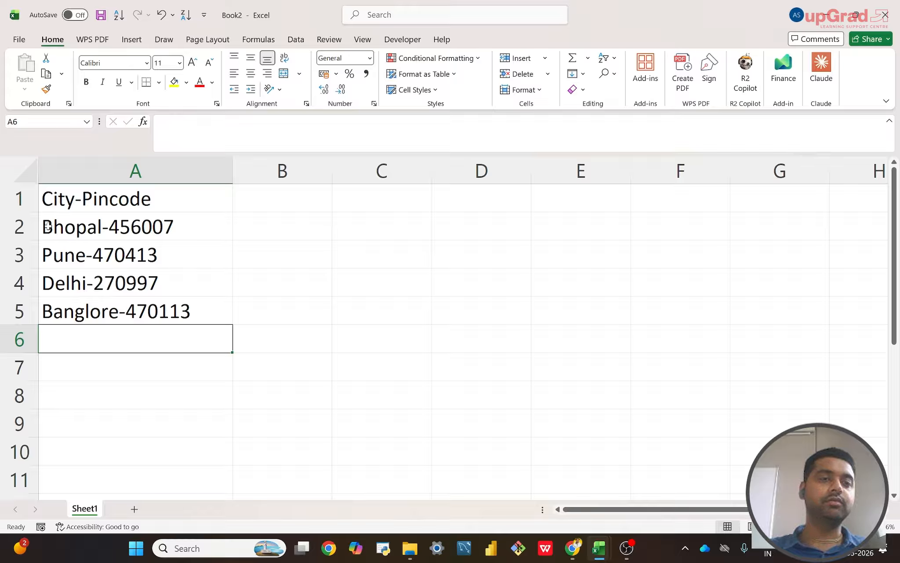
# Add the header "City" in cell B1, beside the City-Pincode column.
pyautogui.click(181, 229)
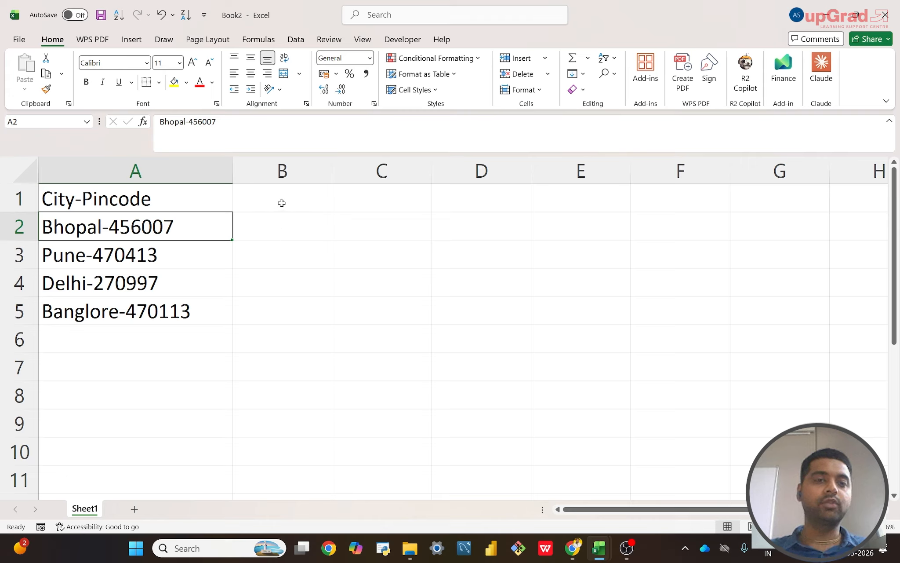
pyautogui.click(281, 202)
pyautogui.press('capslock')
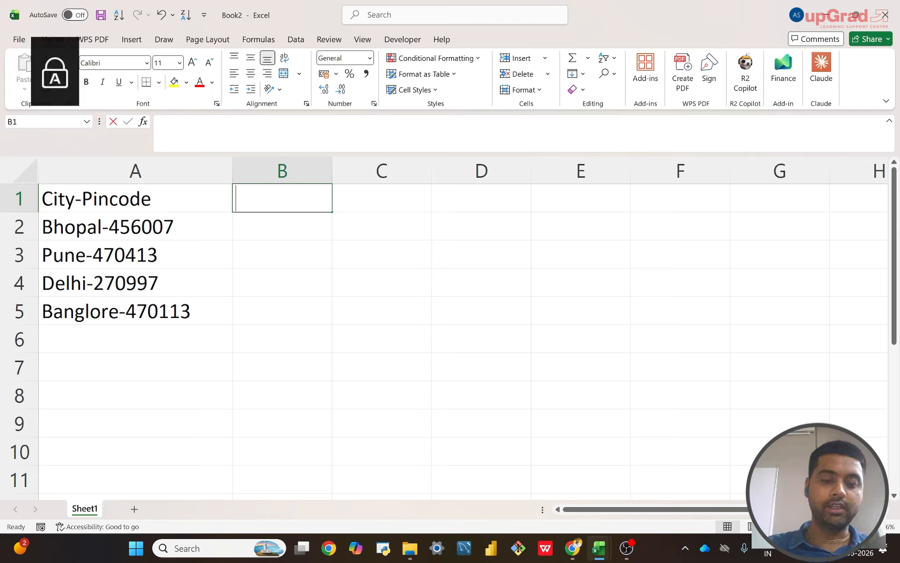
pyautogui.write('City')
pyautogui.press('Return')
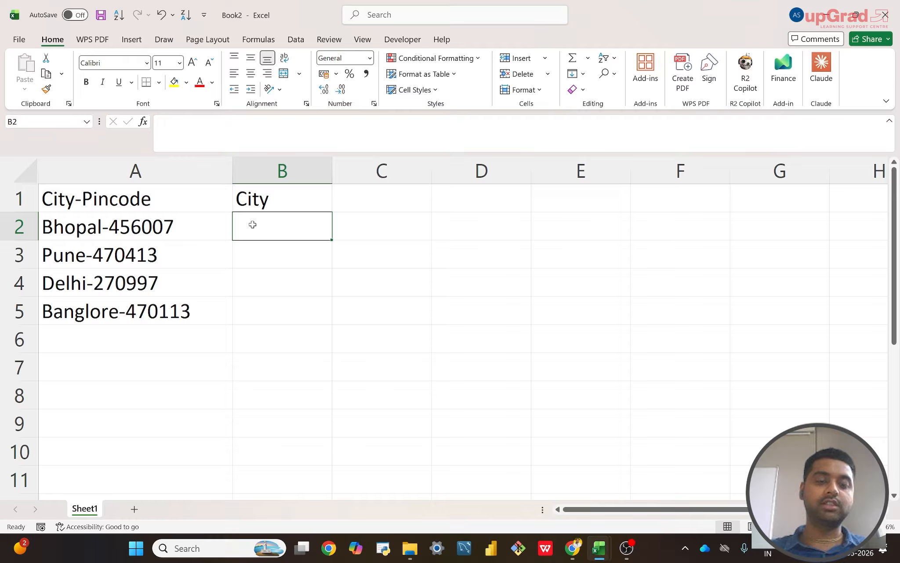
# Enter "Bhopal" in B2 as the example and Flash Fill the remaining city names down column B.
pyautogui.write('Bhopal')
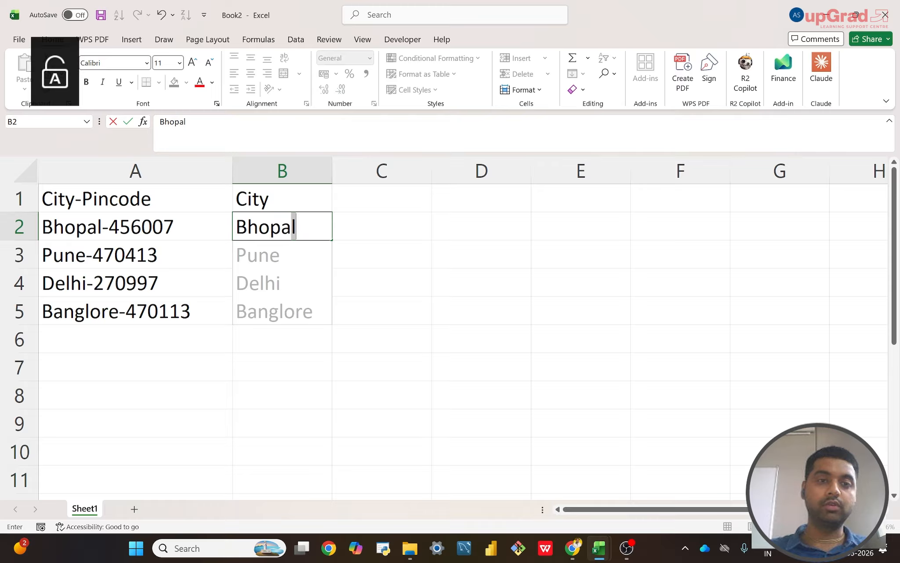
pyautogui.press('Return')
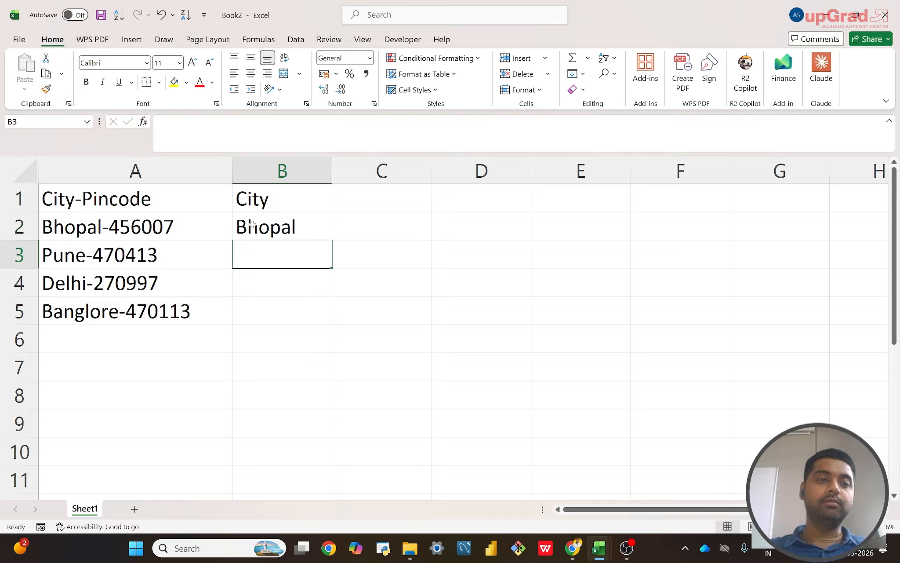
pyautogui.click(252, 224)
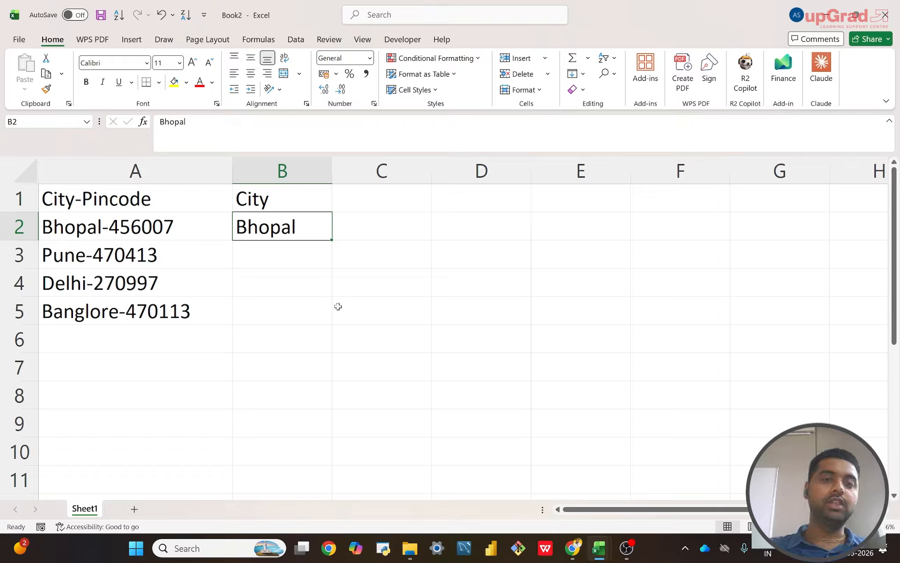
pyautogui.hotkey('ctrl', 'e')
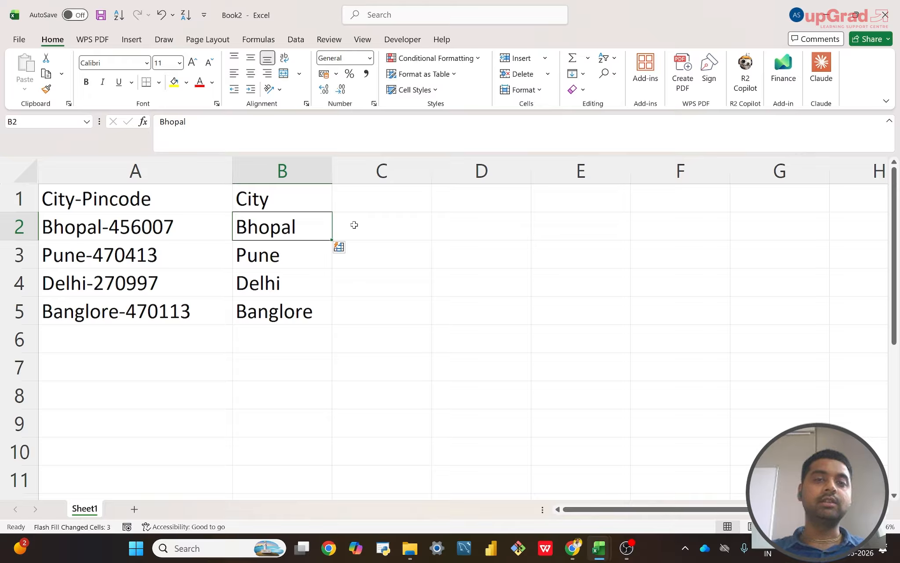
# Enter 456007 in cell C2 as the example pincode for the Bhopal row.
pyautogui.click(374, 229)
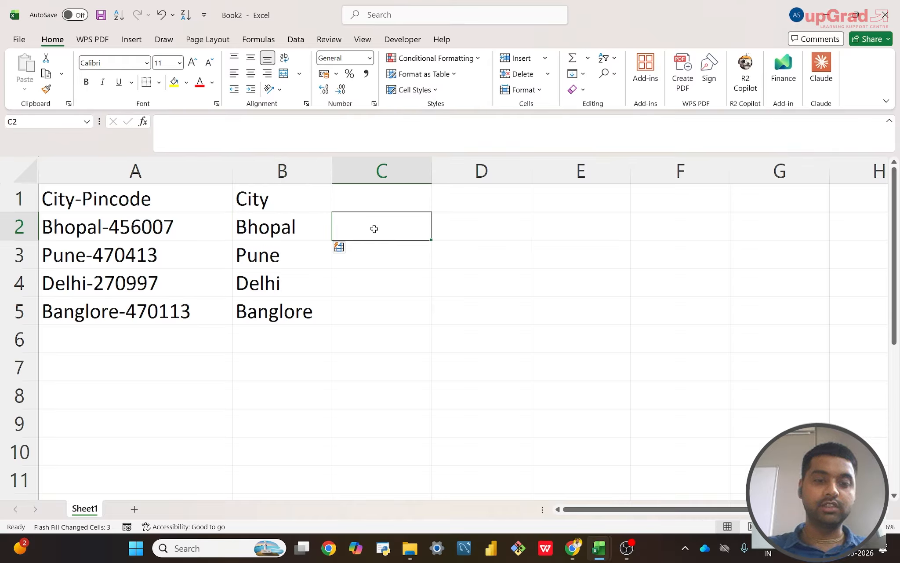
pyautogui.write('456007')
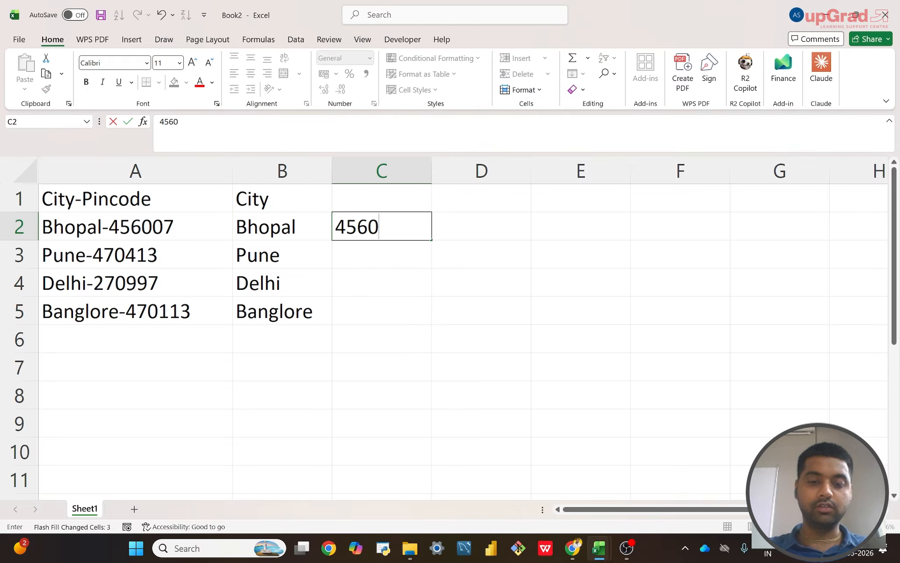
pyautogui.press('Return')
pyautogui.click(374, 228)
pyautogui.press('Return')
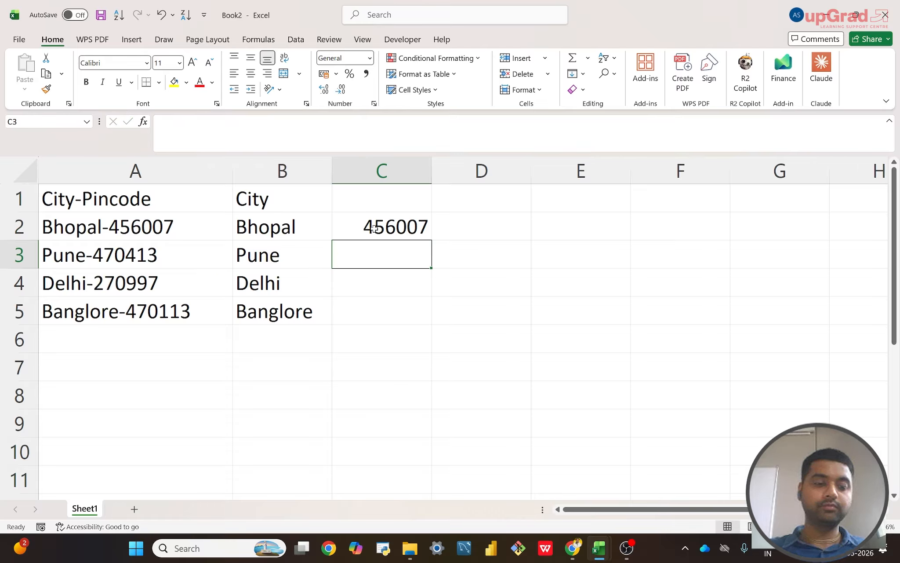
# Flash Fill the remaining pincodes down column C from cell C3.
pyautogui.hotkey('ctrl', 'e')
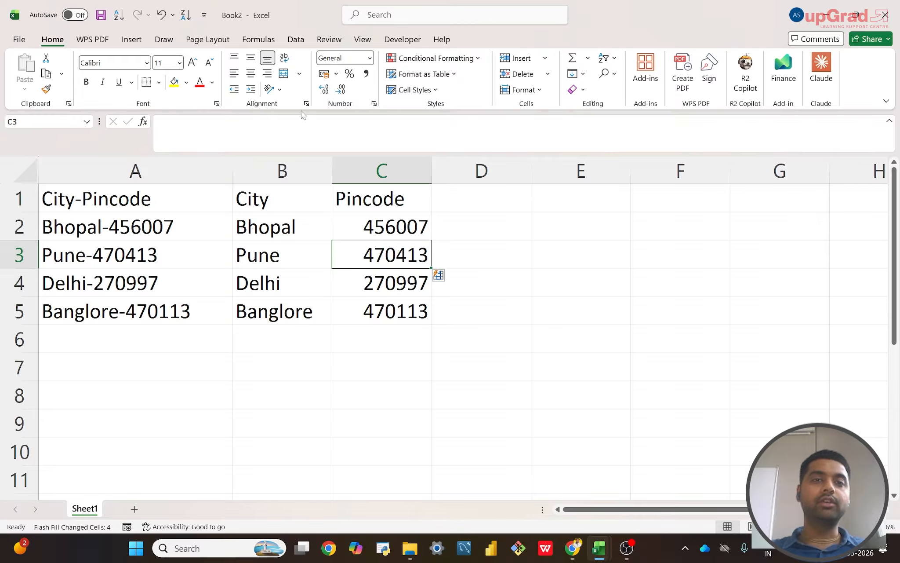
# Clear the contents of the whole Pincode column C.
pyautogui.click(296, 39)
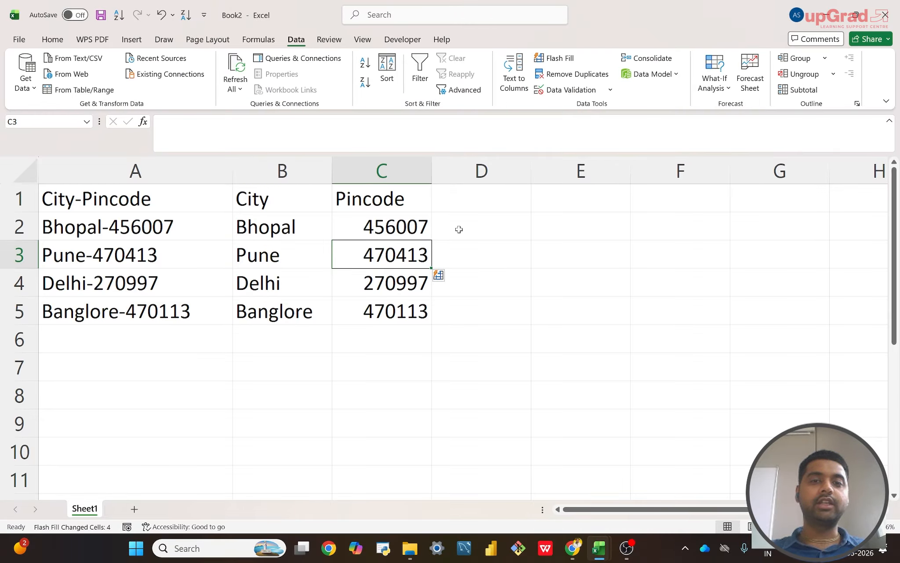
pyautogui.click(396, 176)
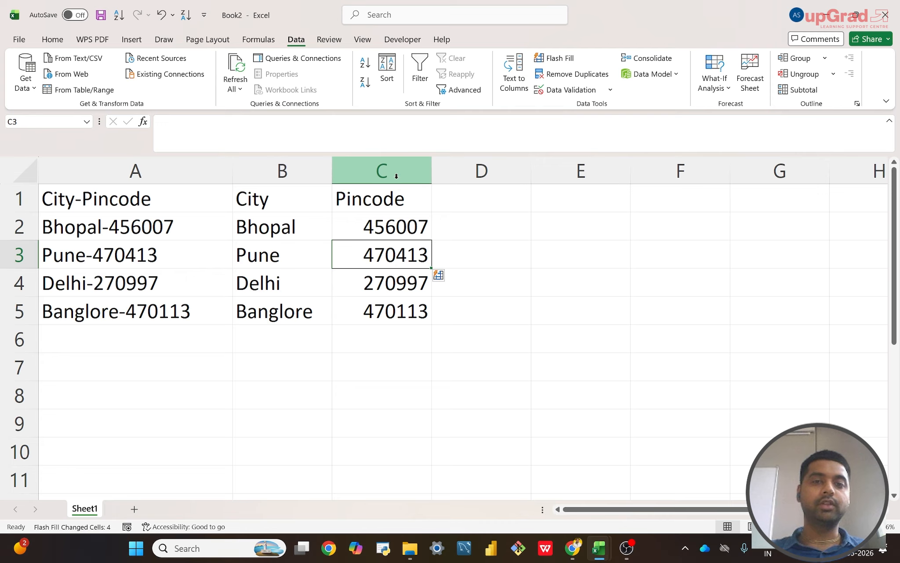
pyautogui.click(396, 176)
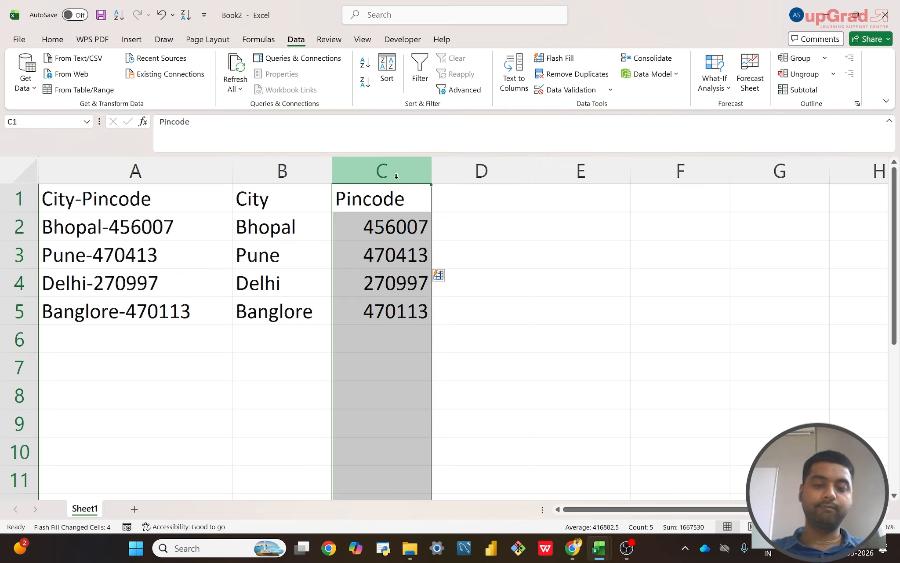
pyautogui.press('Delete')
# Clear the filled city names in B3:B5, keeping the header and the Bhopal example.
pyautogui.click(282, 172)
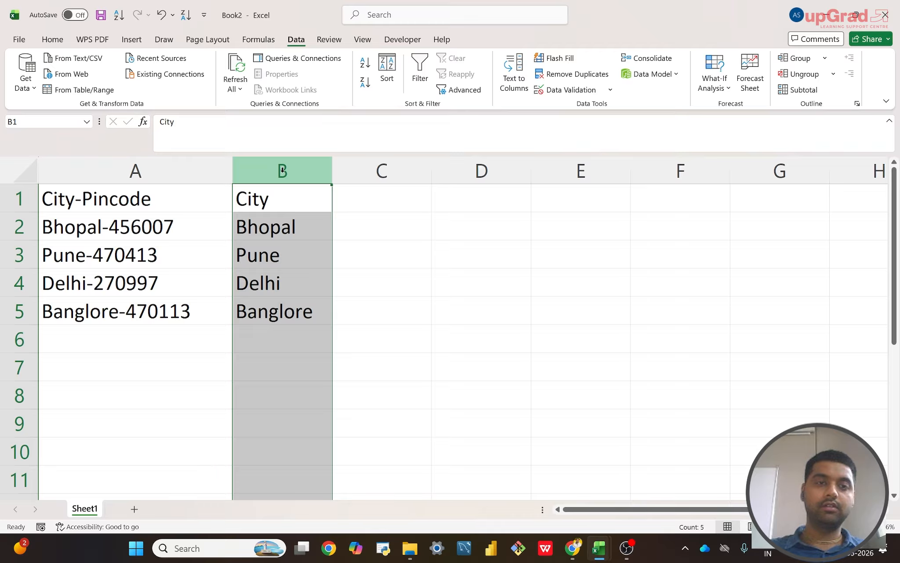
pyautogui.press('Down')
pyautogui.press('Down')
pyautogui.press('Down')
pyautogui.press('Up')
pyautogui.hotkey('shift', 'Down')
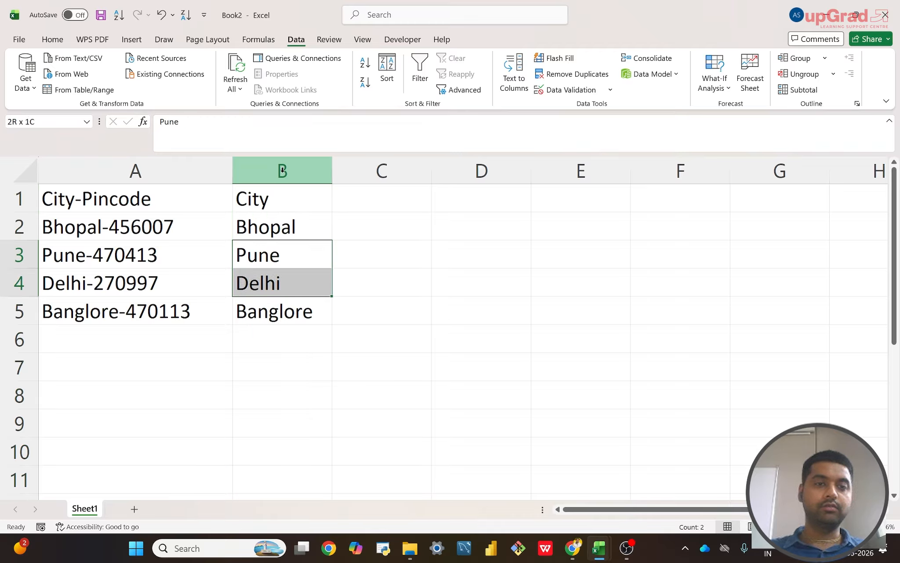
pyautogui.hotkey('shift', 'Down')
pyautogui.press('Delete')
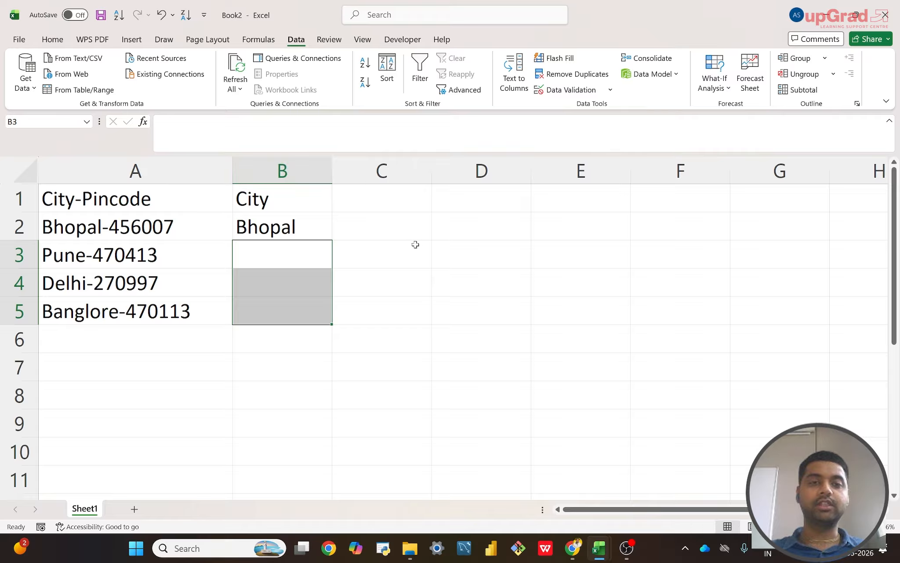
# Flash Fill the city names down column B starting from B3.
pyautogui.click(382, 255)
pyautogui.click(299, 251)
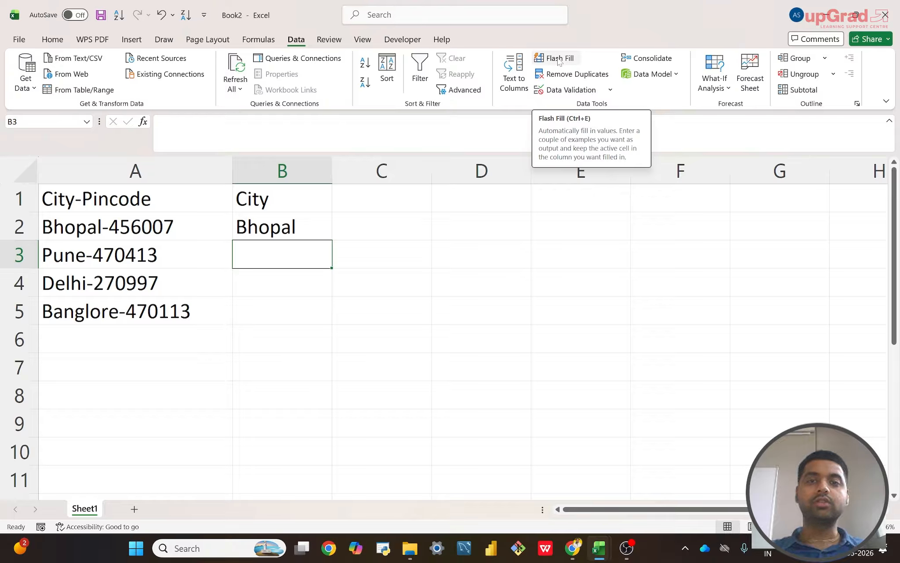
pyautogui.click(559, 60)
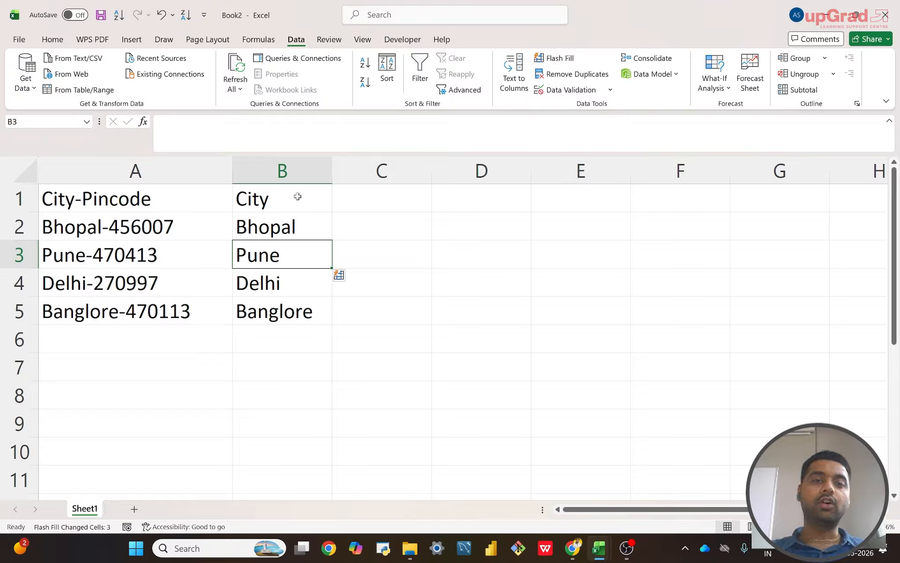
# Enter 456007 in C2 as the example pincode and Flash Fill column C from C3.
pyautogui.click(373, 229)
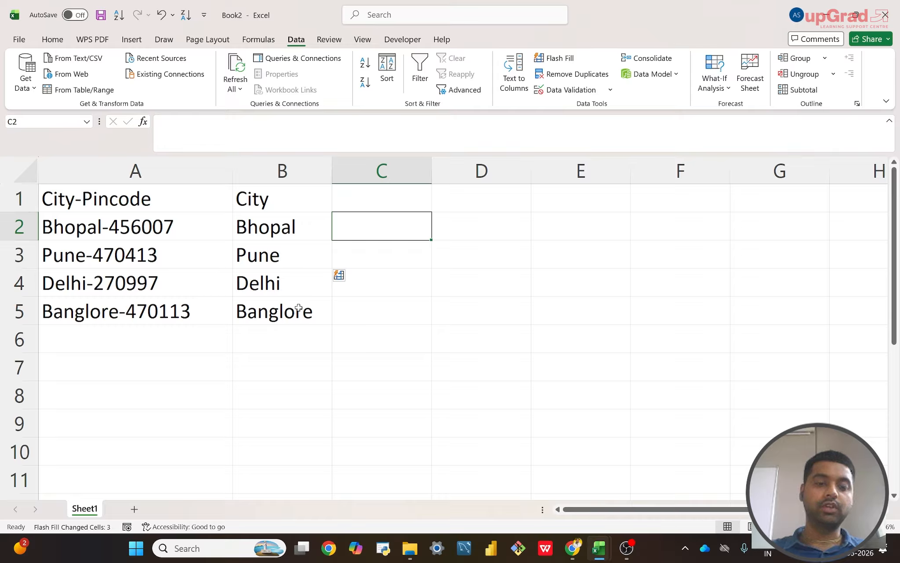
pyautogui.write('456')
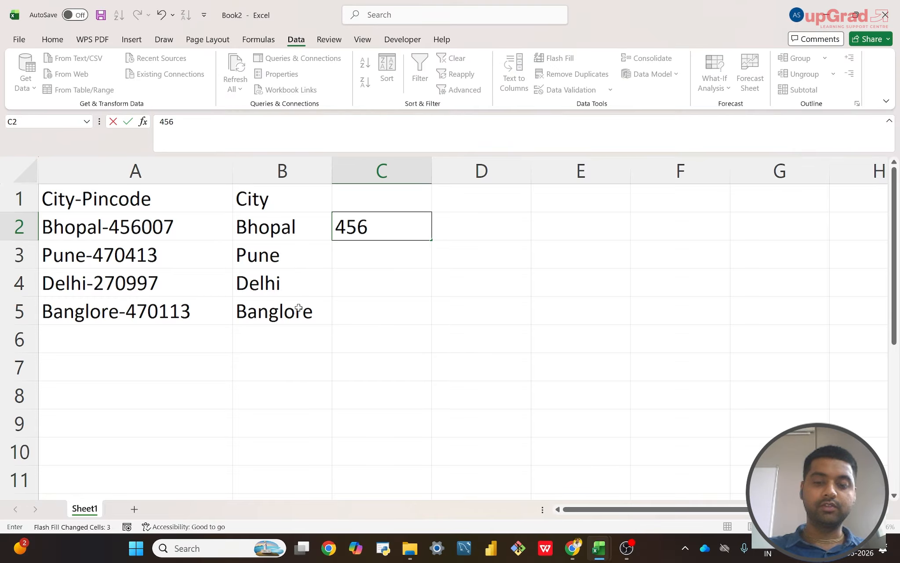
pyautogui.write('007')
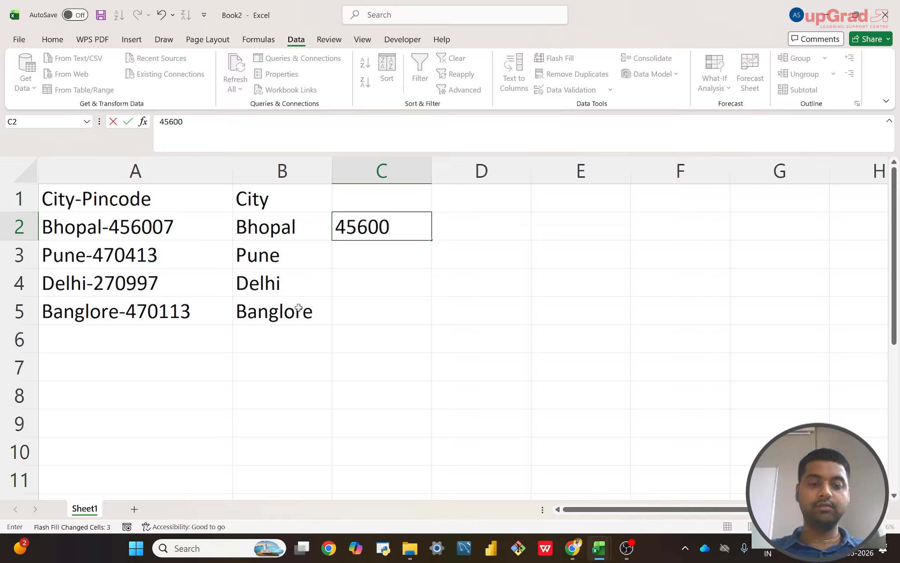
pyautogui.click(450, 262)
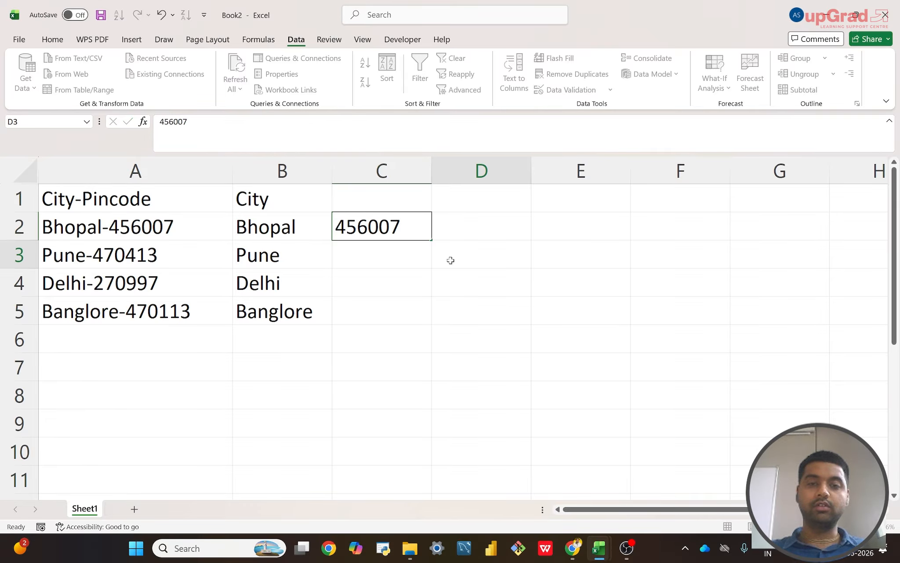
pyautogui.click(370, 245)
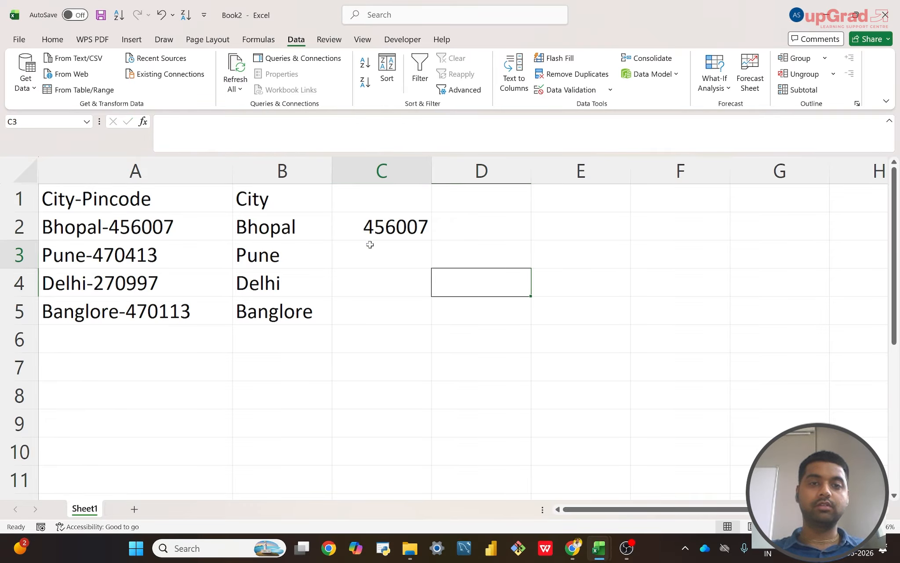
pyautogui.click(552, 59)
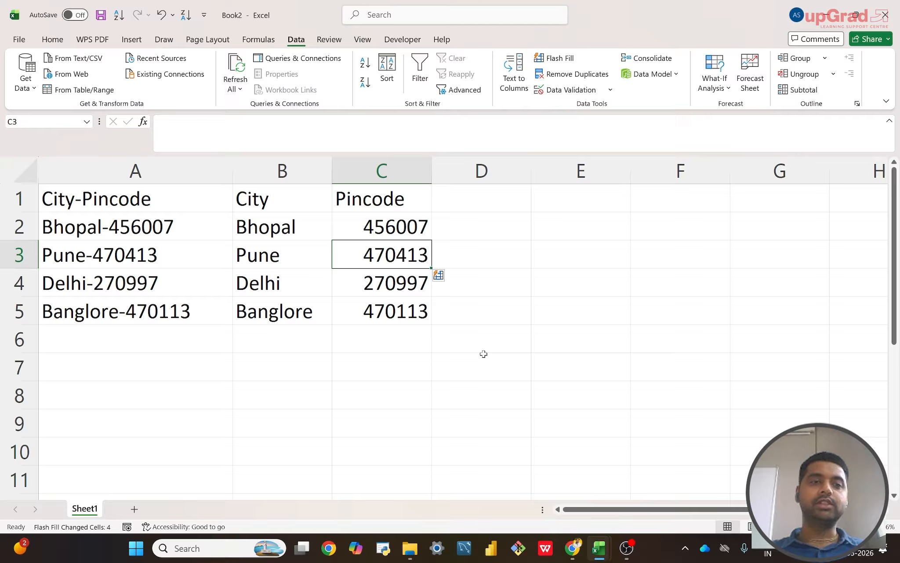
pyautogui.click(554, 235)
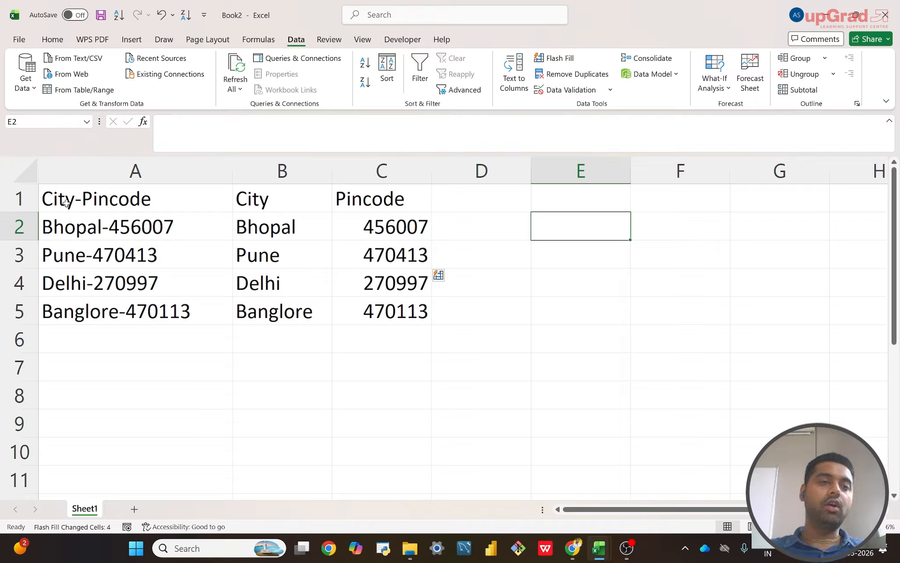
pyautogui.click(73, 223)
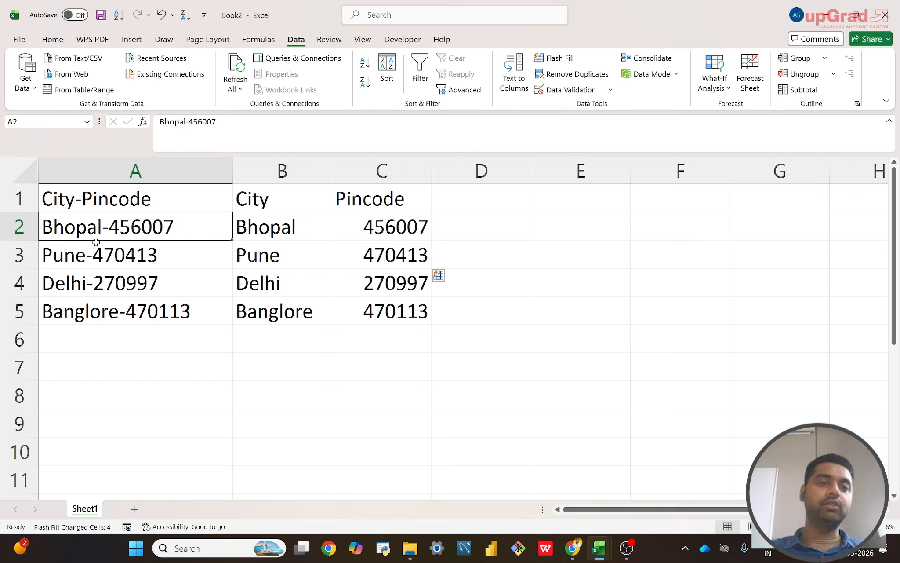
pyautogui.click(72, 258)
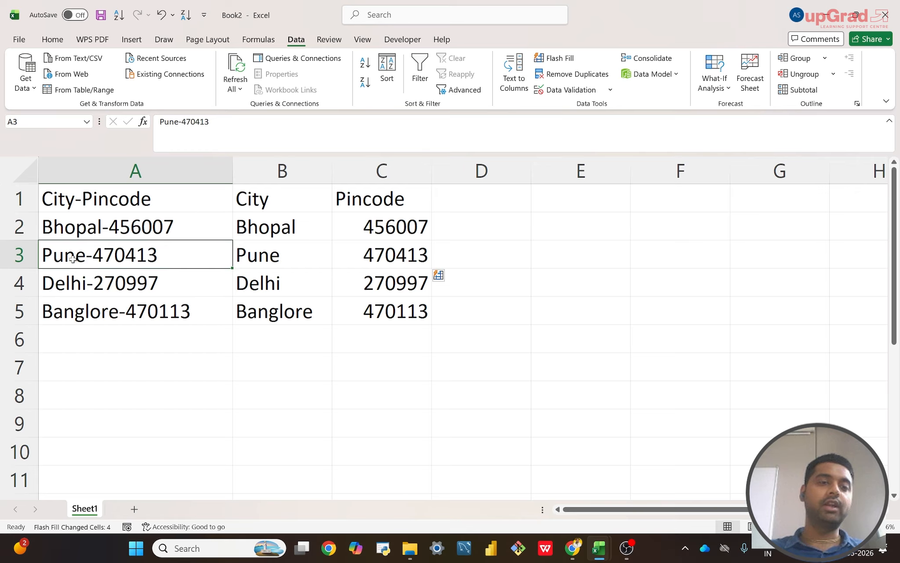
pyautogui.click(75, 282)
pyautogui.click(80, 312)
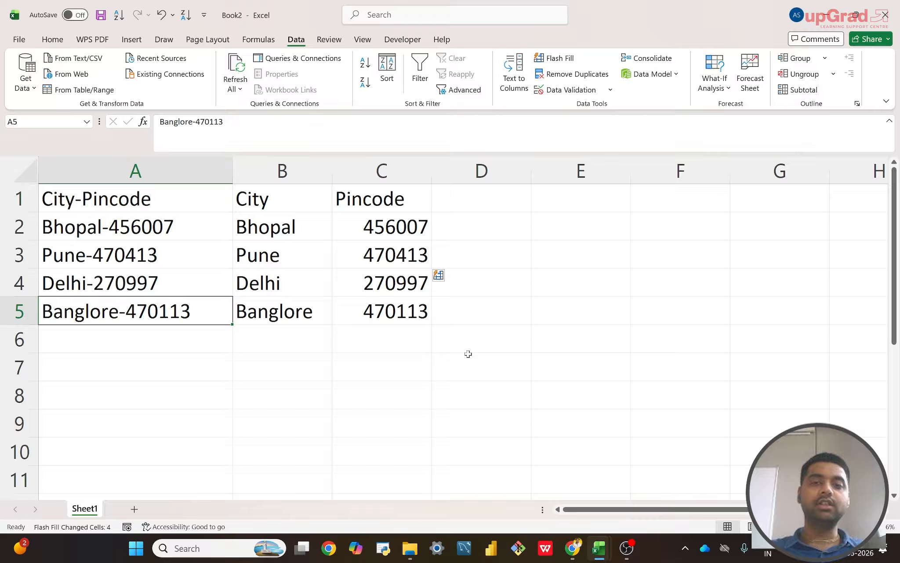
# Enter the formula =LEFT(A2,6) in E2 to extract the first six characters of the Bhopal entry.
pyautogui.click(565, 229)
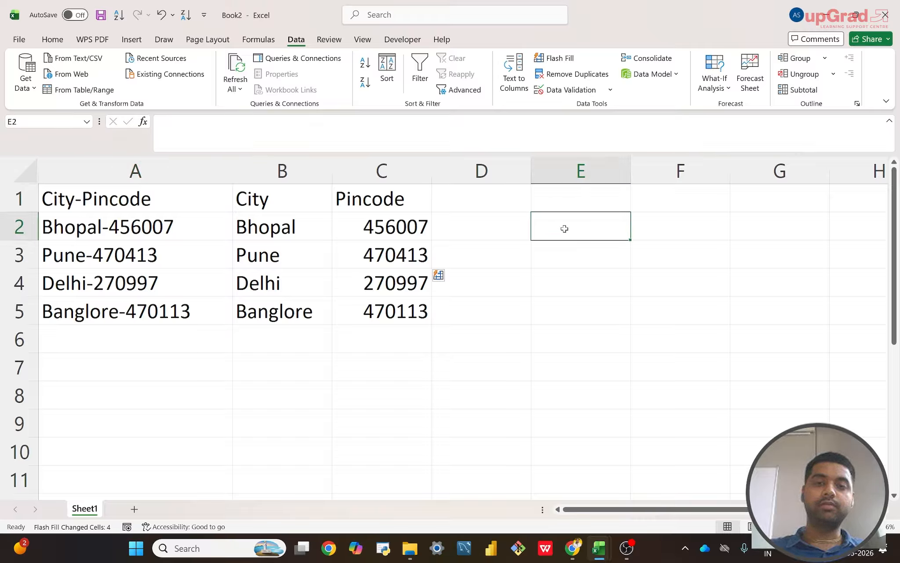
pyautogui.write('=left')
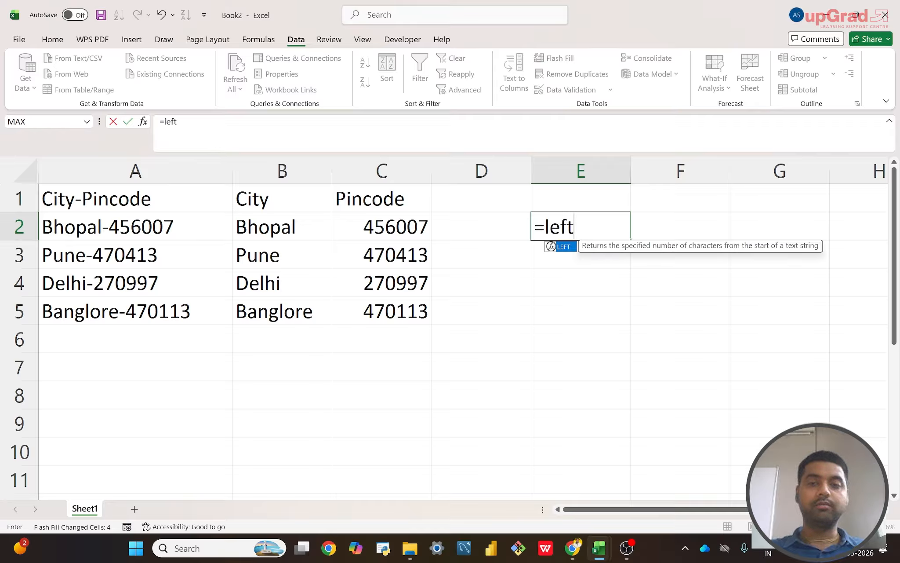
pyautogui.press('Tab')
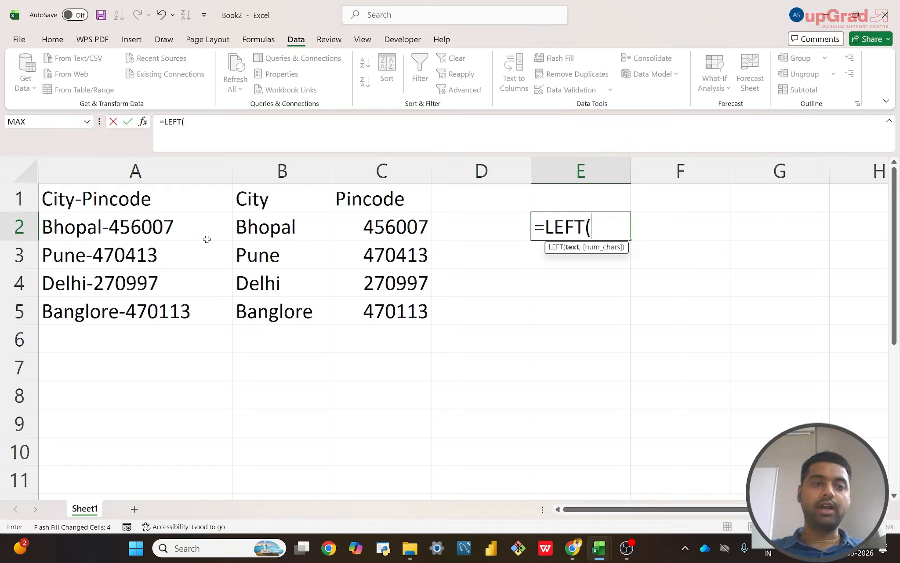
pyautogui.click(74, 227)
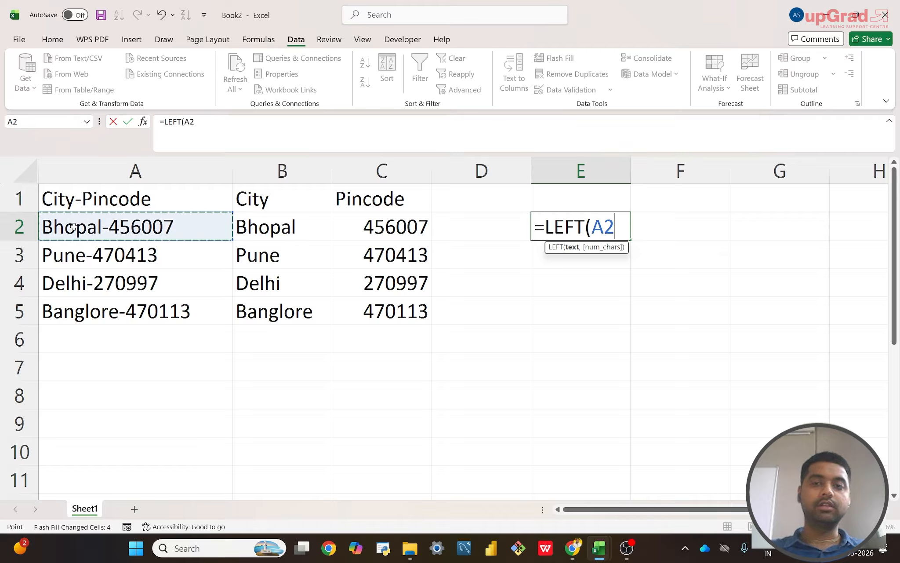
pyautogui.write(',')
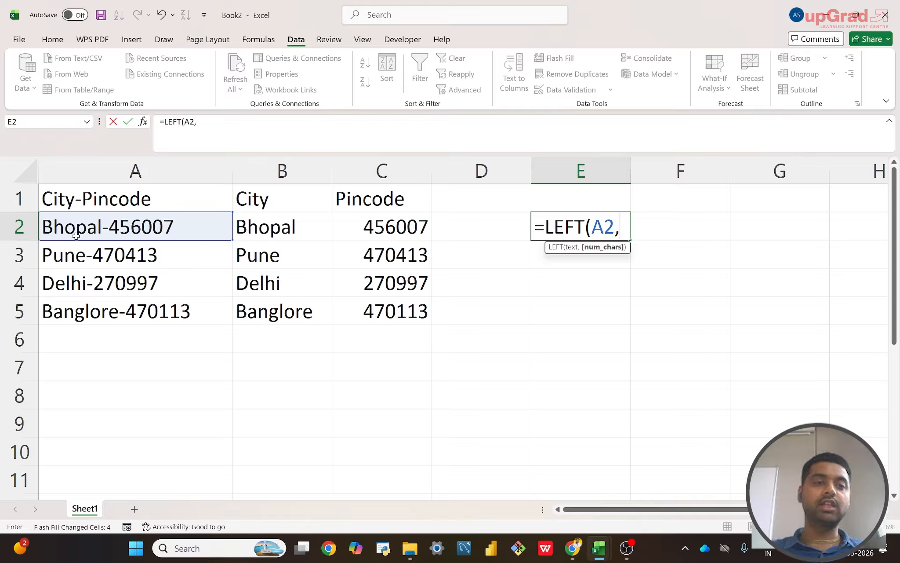
pyautogui.write('6')
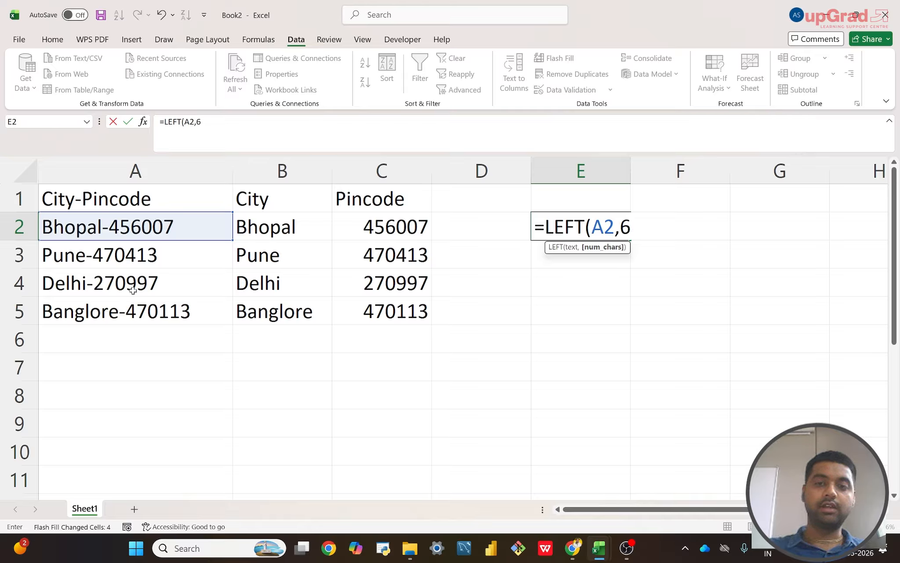
pyautogui.write(')')
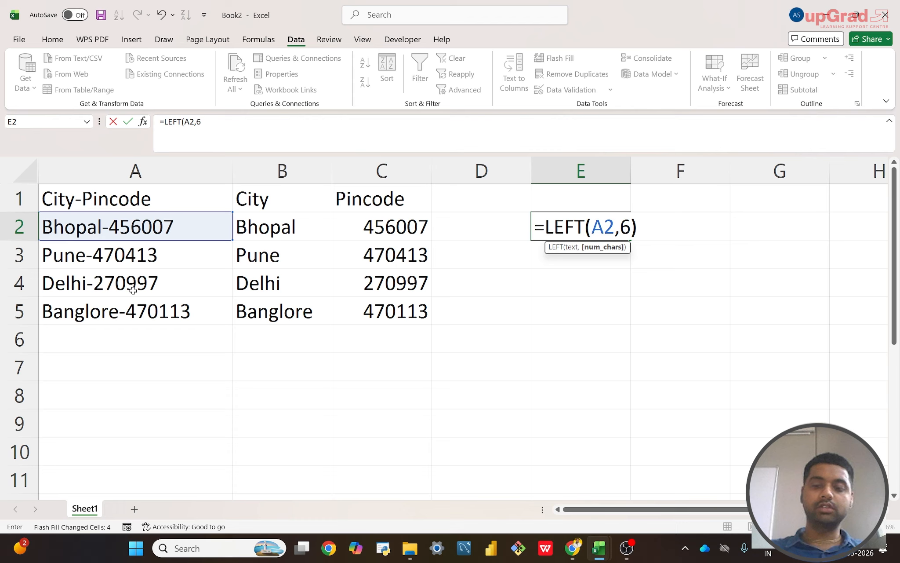
pyautogui.press('Return')
# Fill the LEFT formula from E2 down through E5.
pyautogui.press('Up')
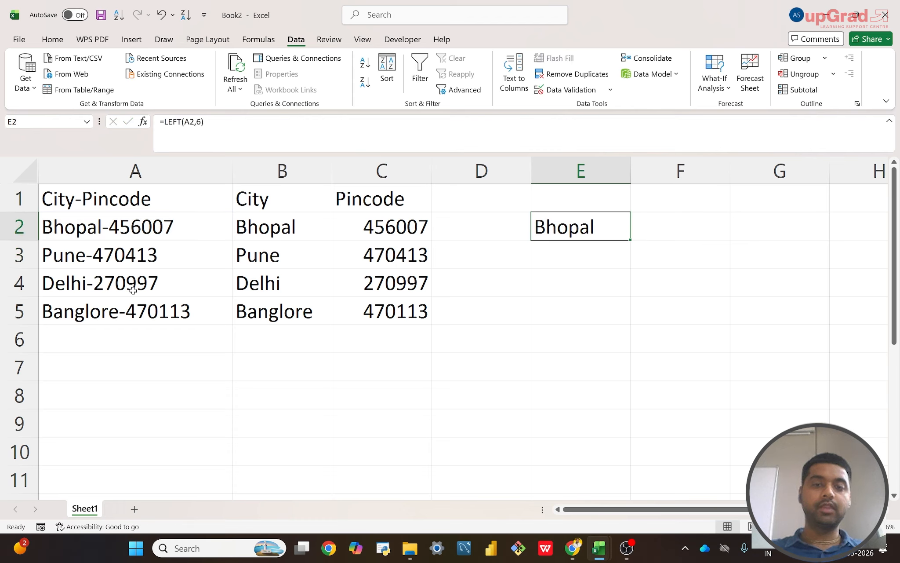
pyautogui.hotkey('shift', 'Down')
pyautogui.hotkey('shift', 'Down')
pyautogui.hotkey('shift', 'Down')
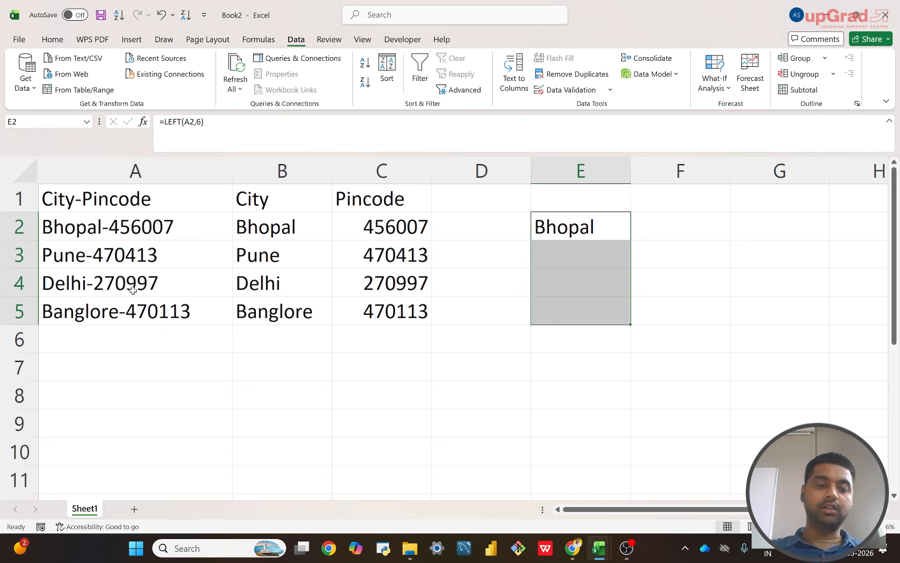
pyautogui.hotkey('ctrl', 'd')
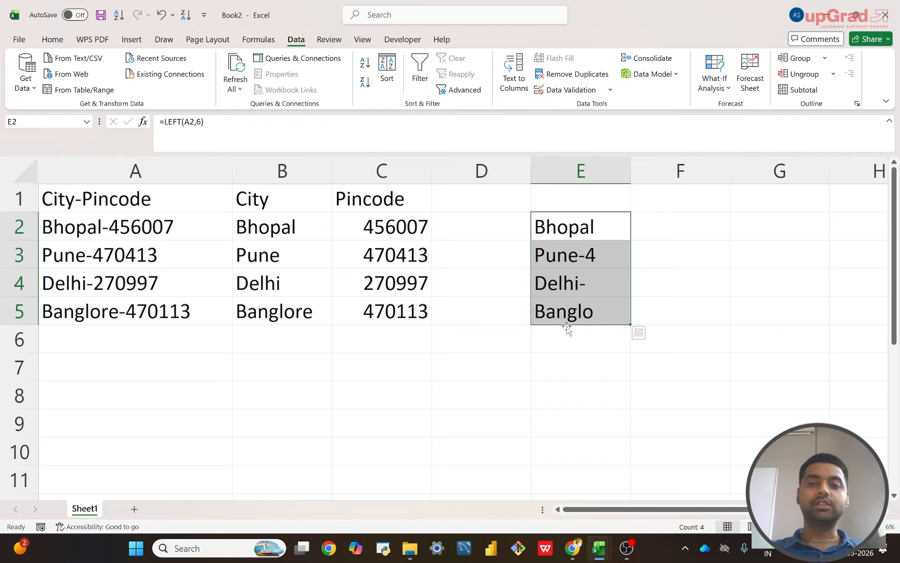
# Inspect the cell references and character count of the LEFT formulas in E2 and E3.
pyautogui.doubleClick(574, 227)
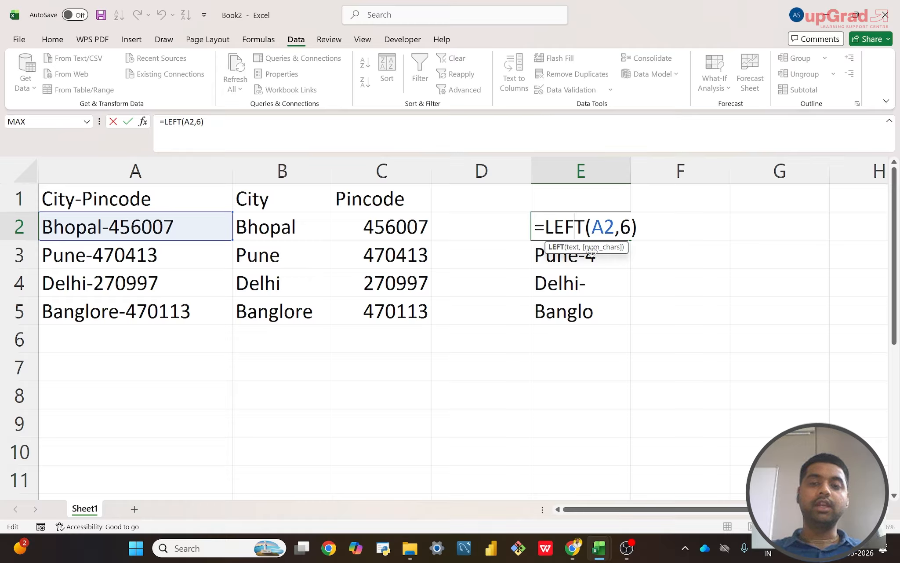
pyautogui.press('Return')
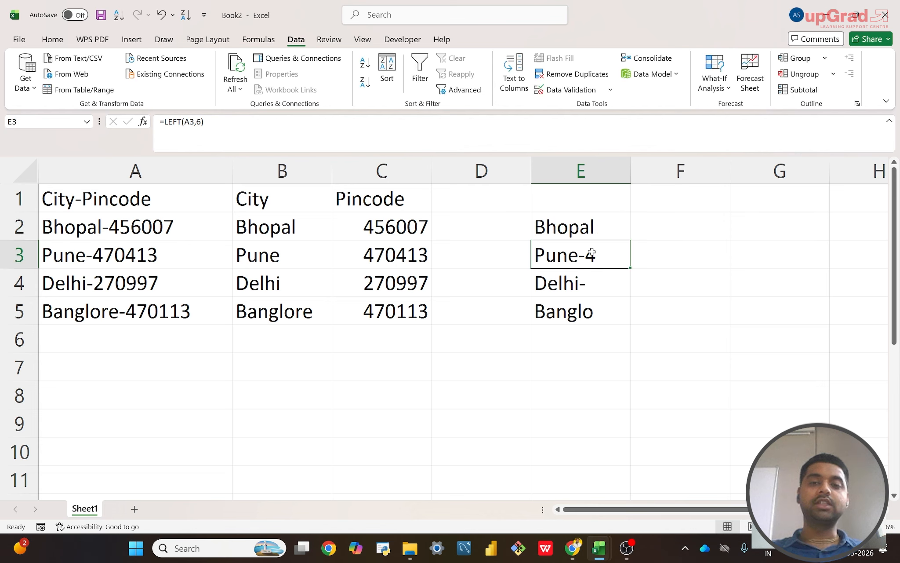
pyautogui.doubleClick(583, 256)
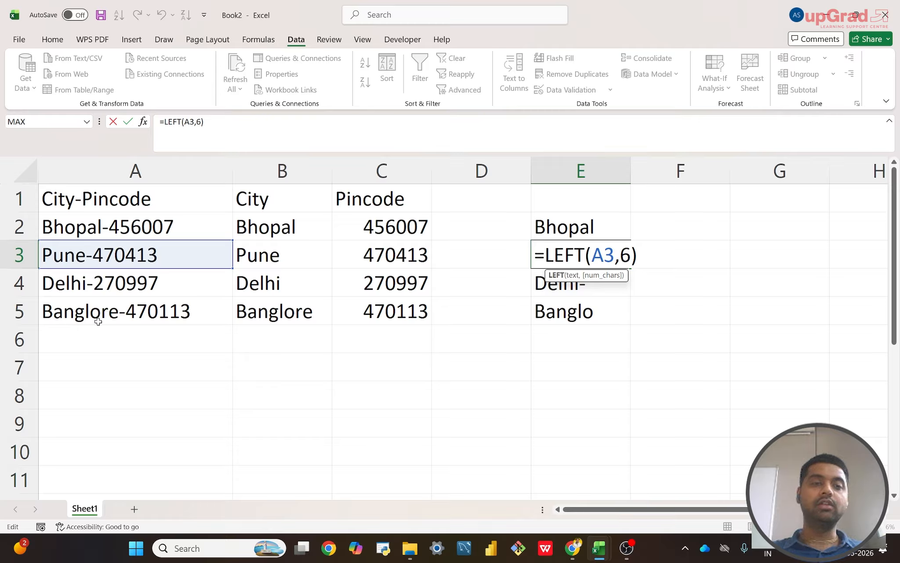
pyautogui.press('Escape')
pyautogui.press('Return')
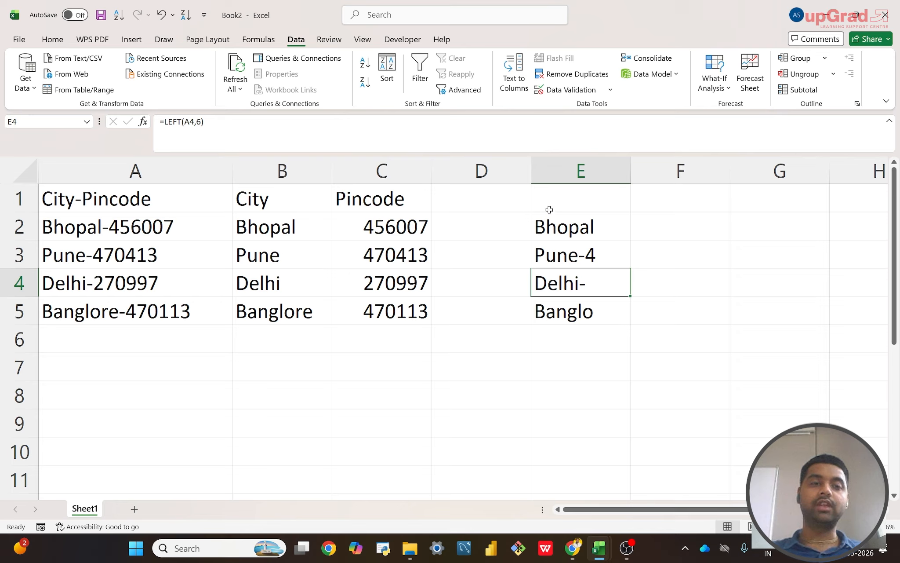
# Enter the header City in E1 above the LEFT formula results.
pyautogui.click(563, 193)
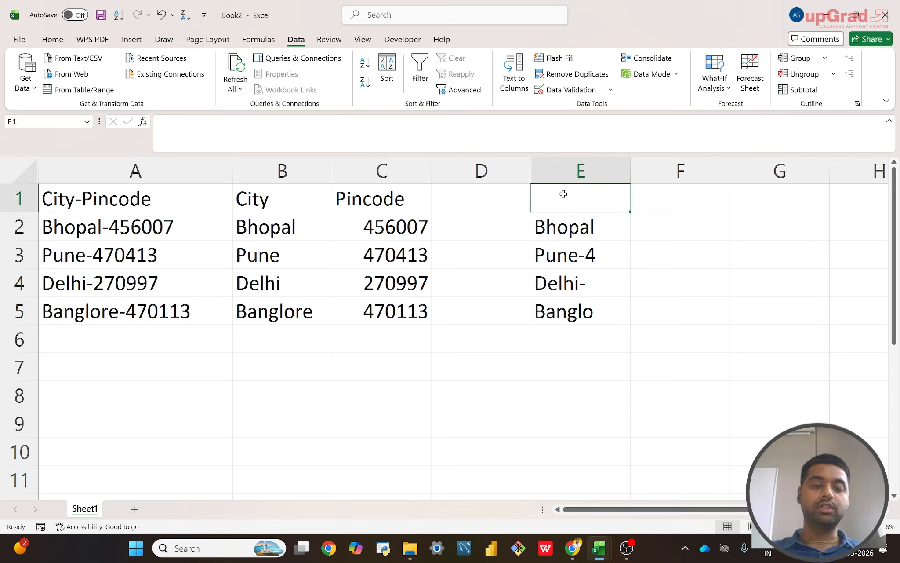
pyautogui.press('capslock')
pyautogui.write('City')
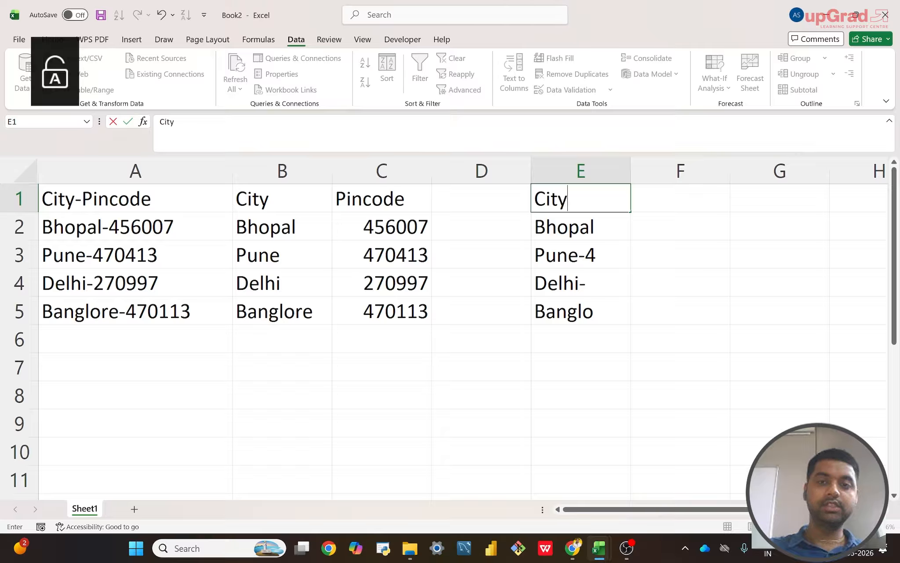
pyautogui.press('Return')
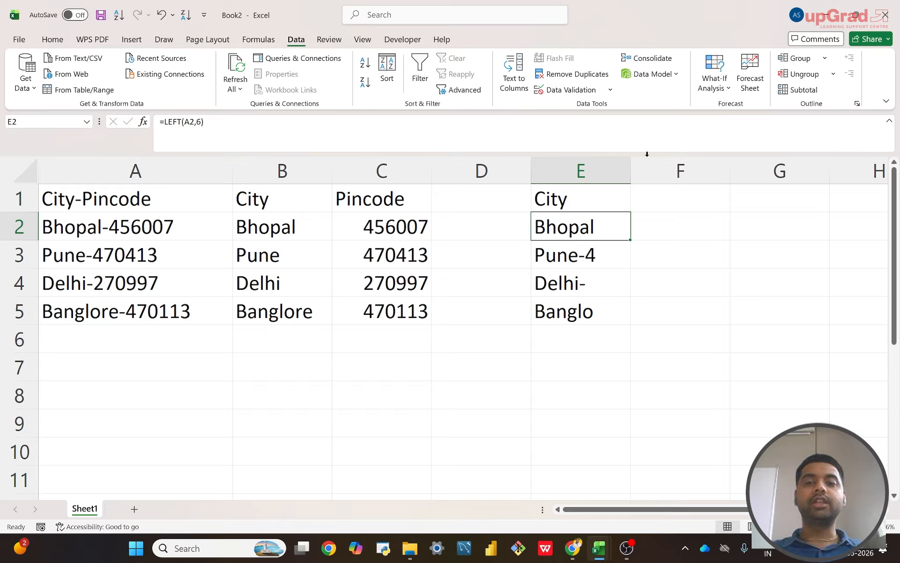
pyautogui.click(650, 198)
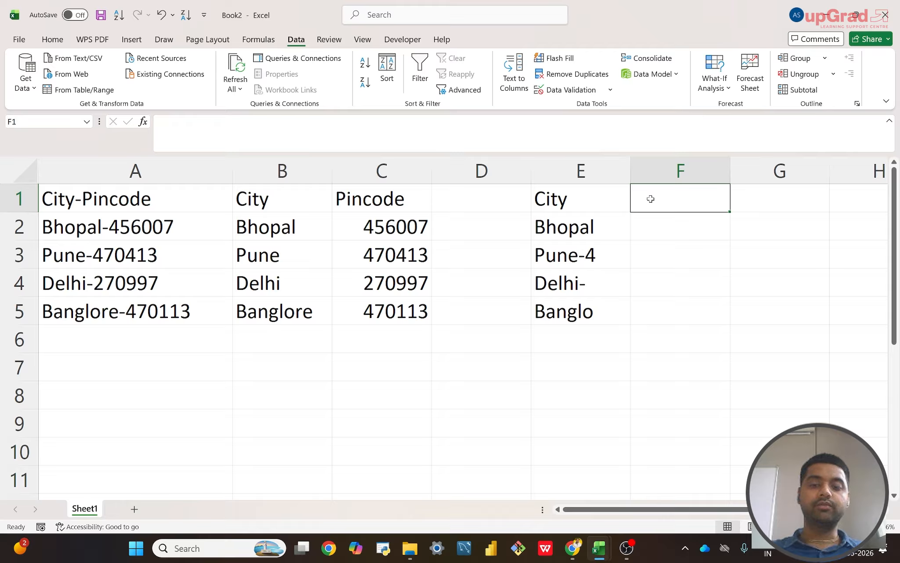
pyautogui.press('capslock')
pyautogui.write('P')
pyautogui.press('capslock')
pyautogui.write('in')
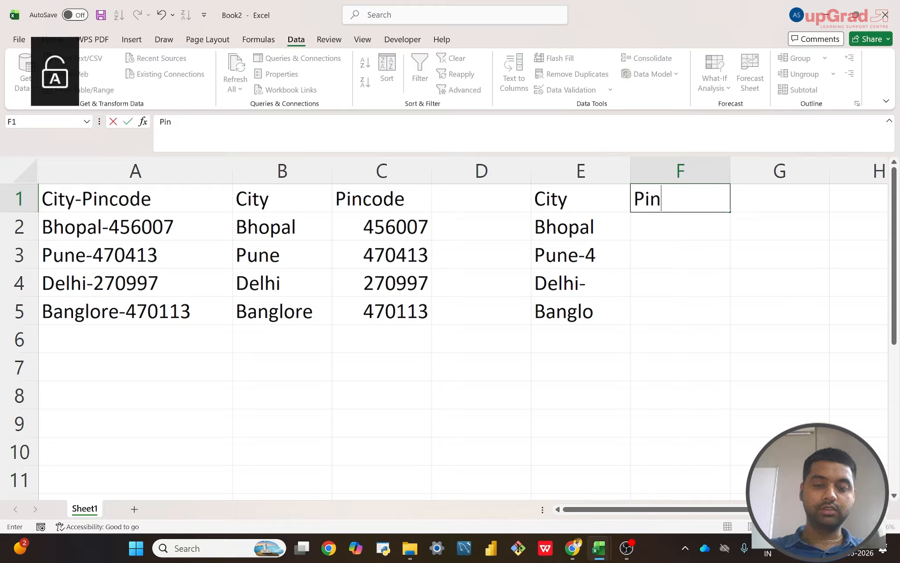
pyautogui.write('code')
pyautogui.press('Return')
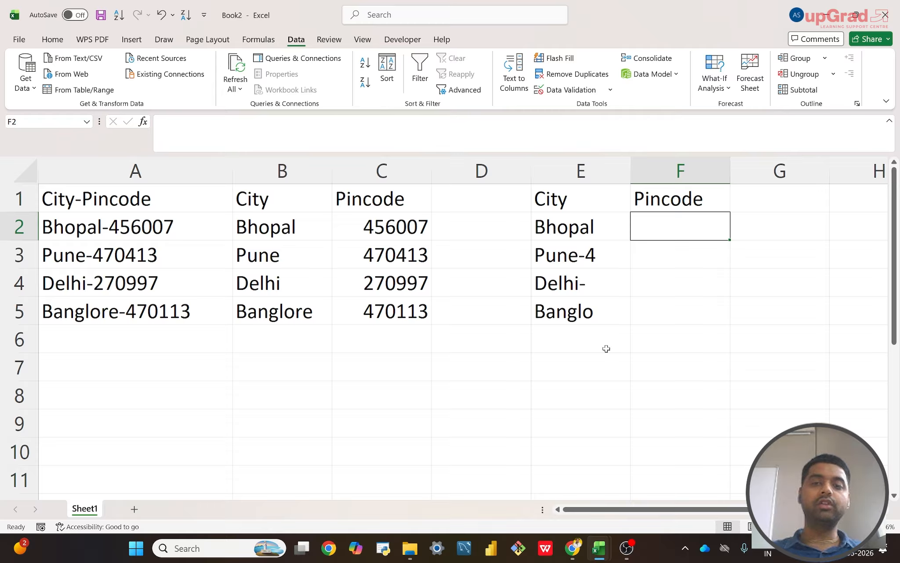
pyautogui.click(677, 198)
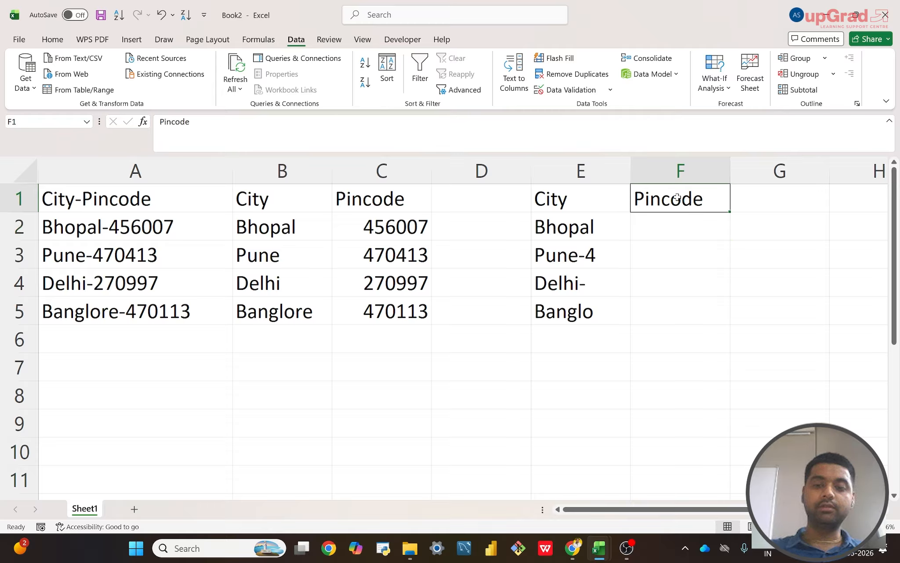
pyautogui.press('Delete')
pyautogui.click(680, 236)
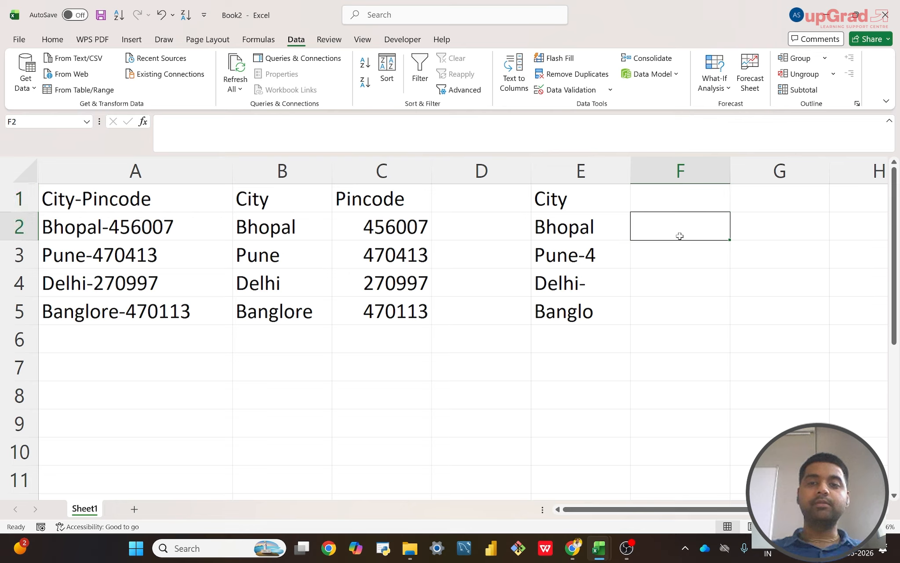
# Enter the formula =FIND("-",A2) in G2 to locate the hyphen's position in the Bhopal entry.
pyautogui.click(752, 225)
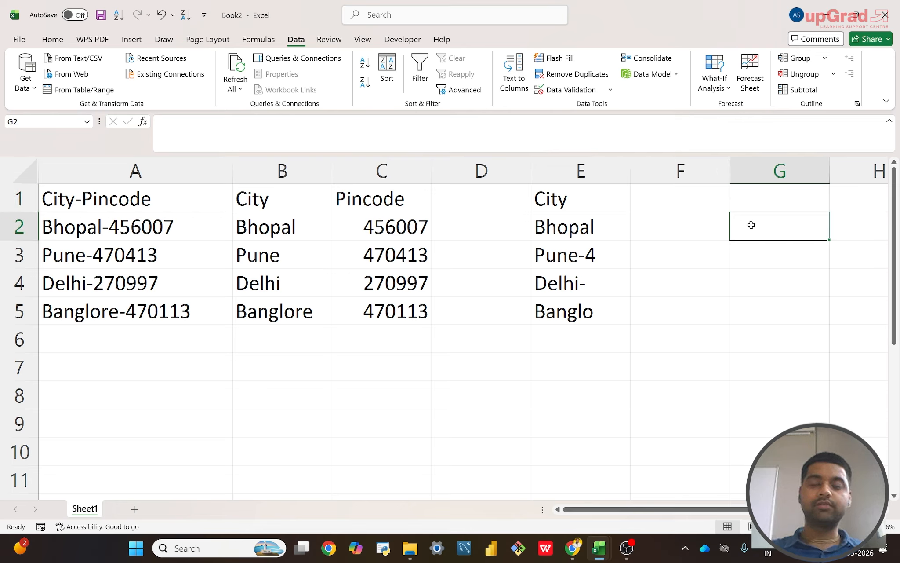
pyautogui.write('=')
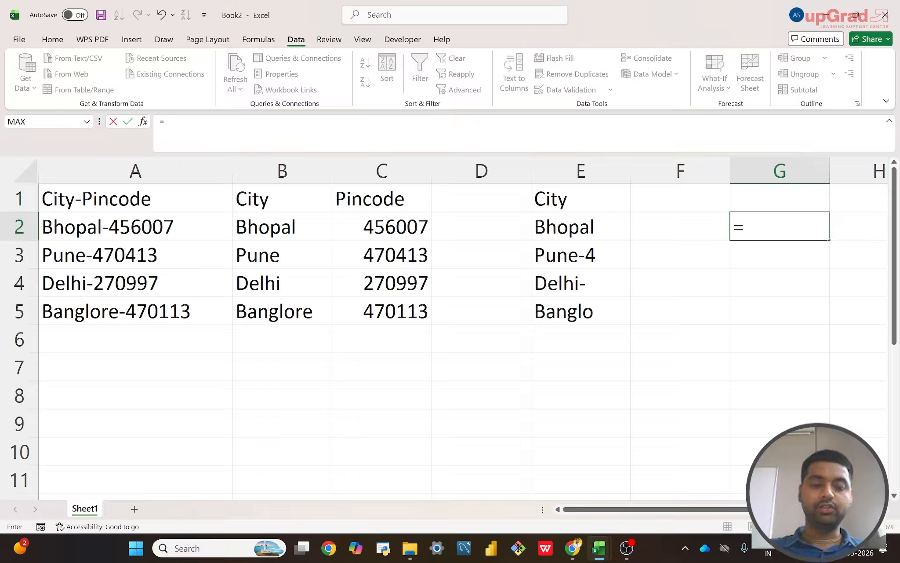
pyautogui.write('fi')
pyautogui.press('Down')
pyautogui.press('Down')
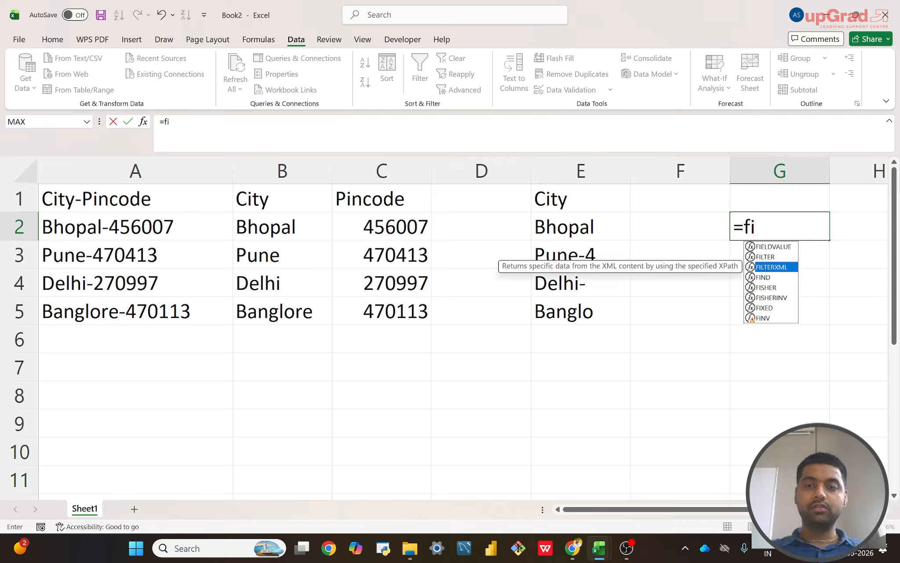
pyautogui.press('Down')
pyautogui.press('Tab')
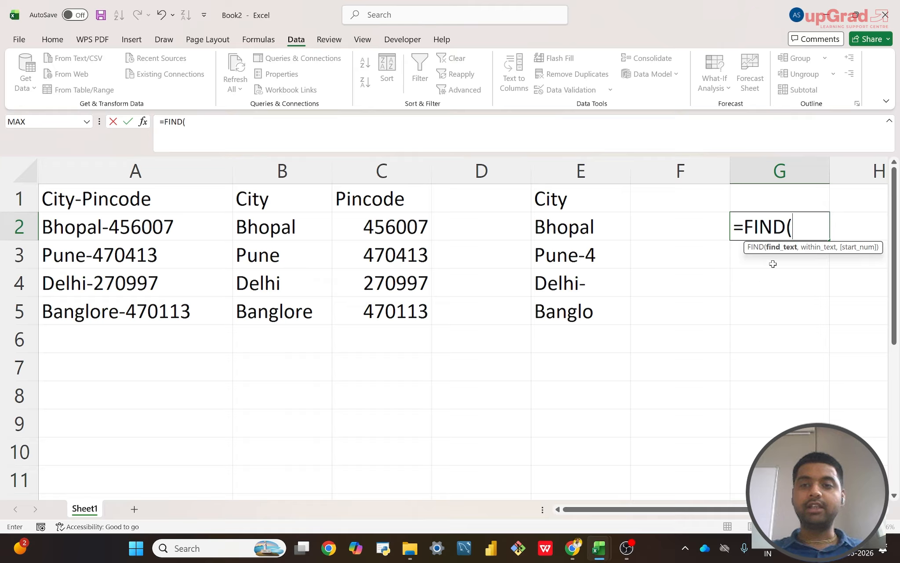
pyautogui.write('"')
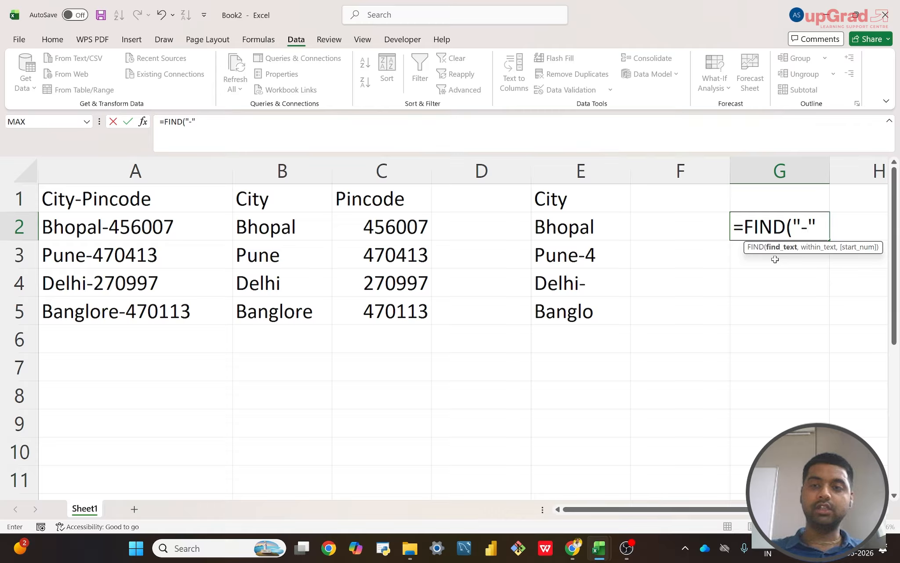
pyautogui.write('-",')
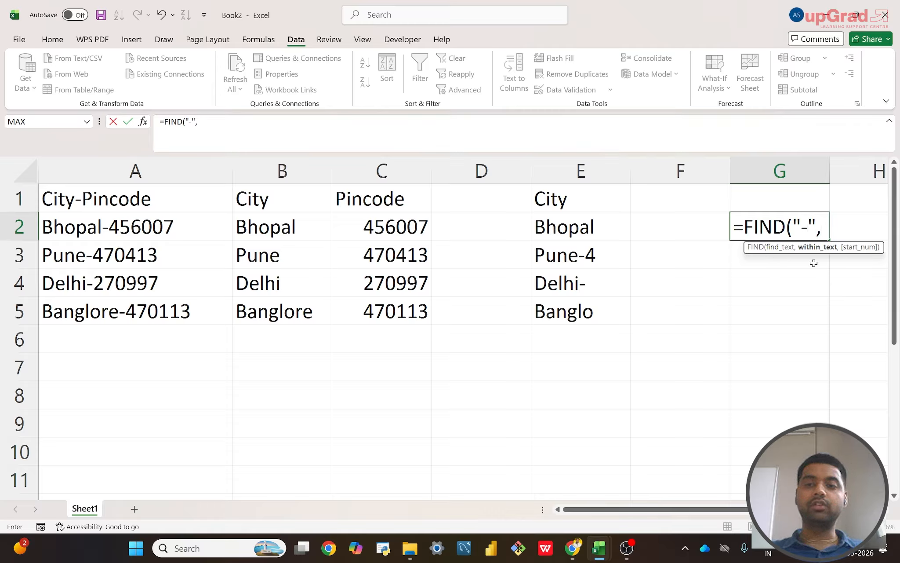
pyautogui.click(74, 224)
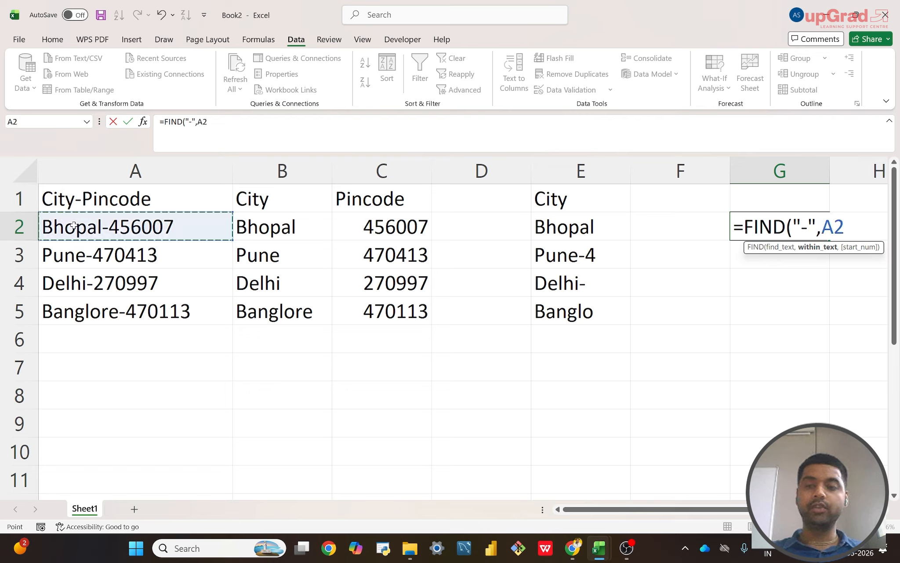
pyautogui.write(',')
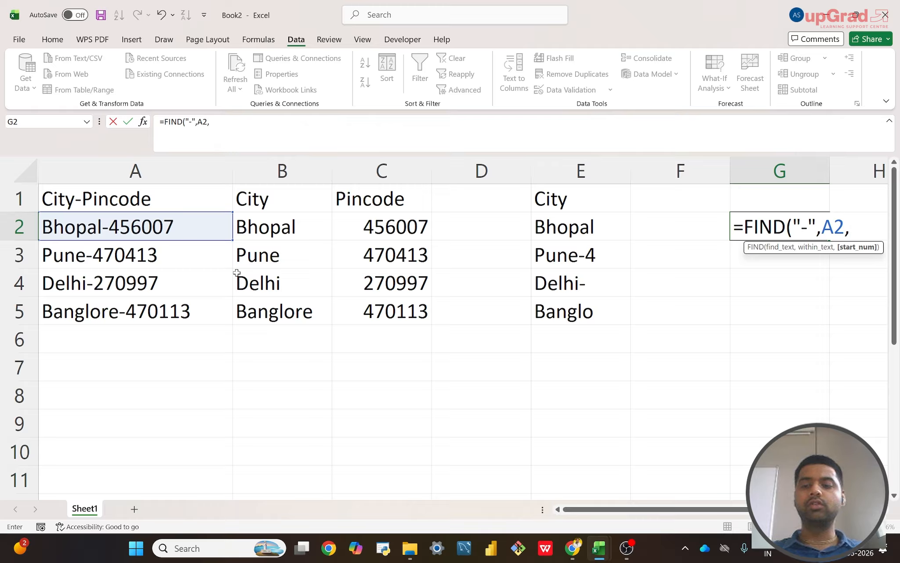
pyautogui.press('BackSpace')
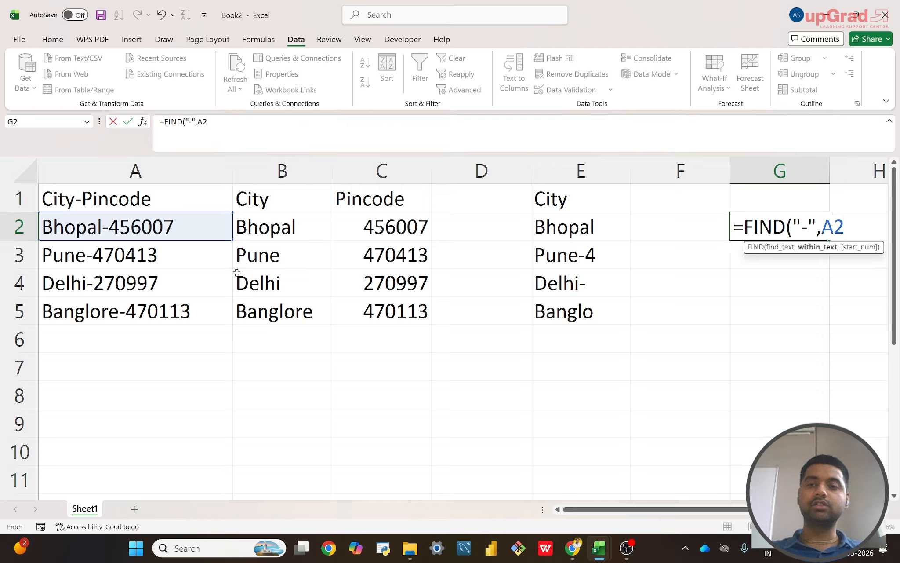
pyautogui.write(')')
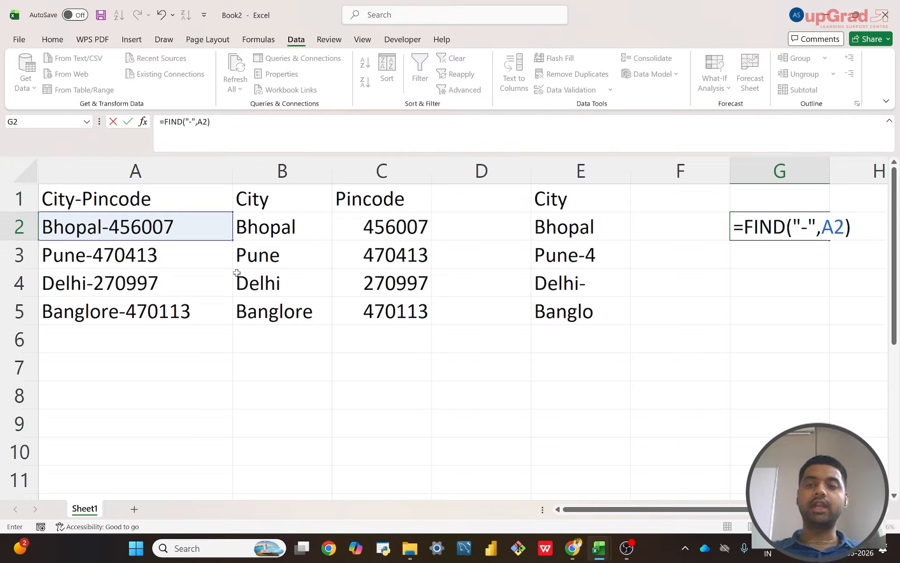
pyautogui.press('Return')
# Fill the FIND formula from G2 down through G5.
pyautogui.press('Up')
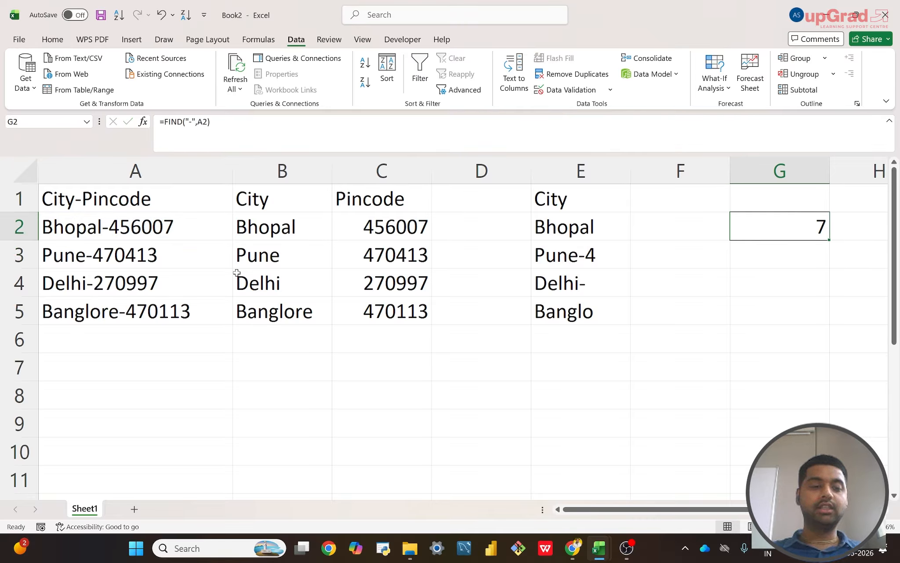
pyautogui.hotkey('shift', 'Down')
pyautogui.hotkey('shift', 'Down')
pyautogui.hotkey('shift', 'Down')
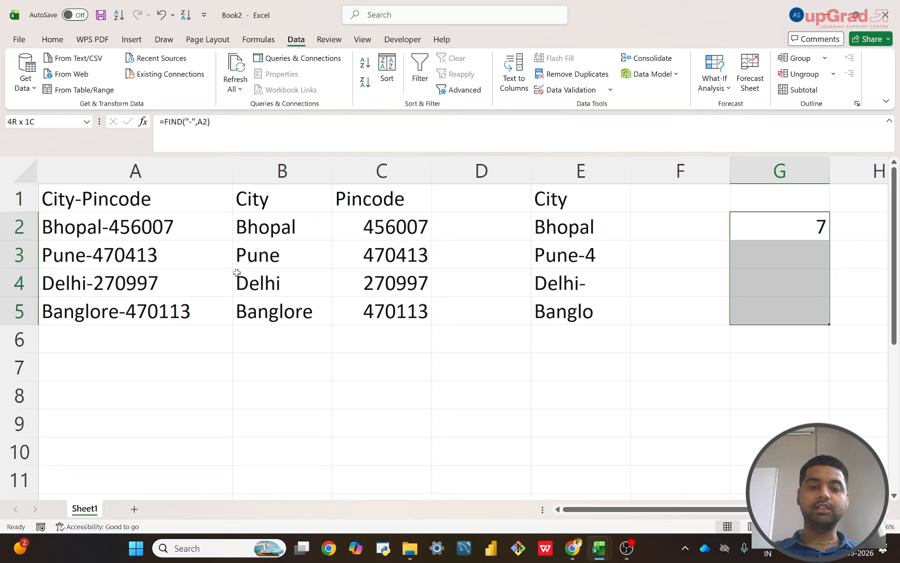
pyautogui.hotkey('ctrl', 'd')
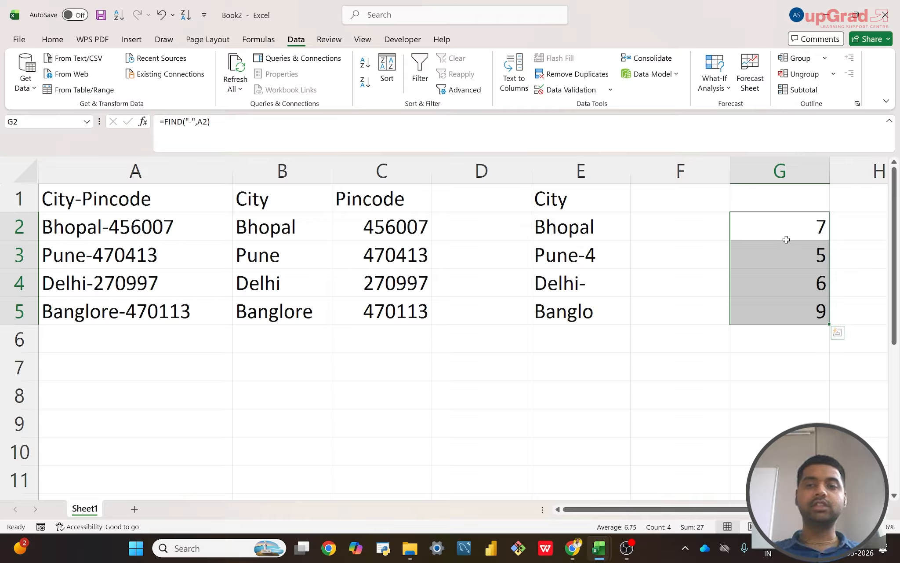
# Examine the arguments of the FIND formula in G2 and the LEFT formula in E2.
pyautogui.doubleClick(773, 232)
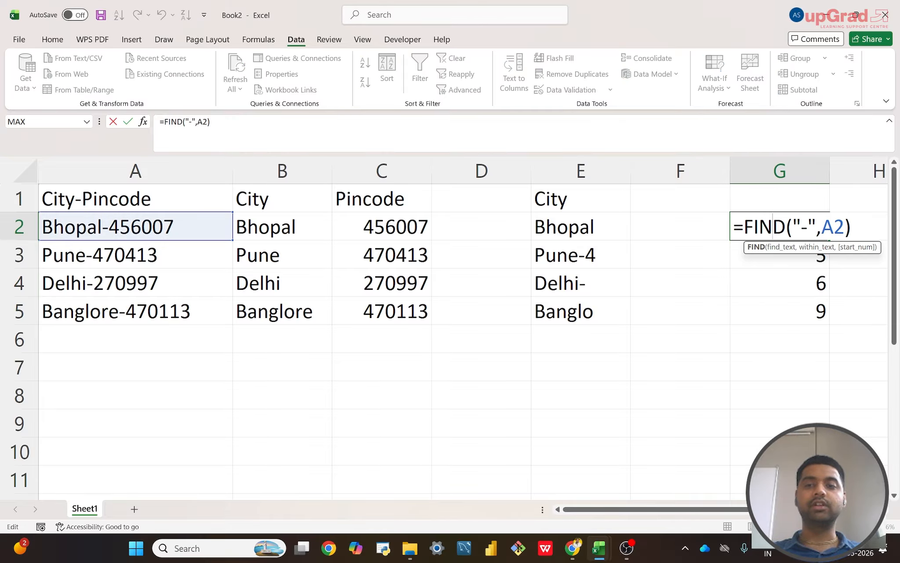
pyautogui.press('Return')
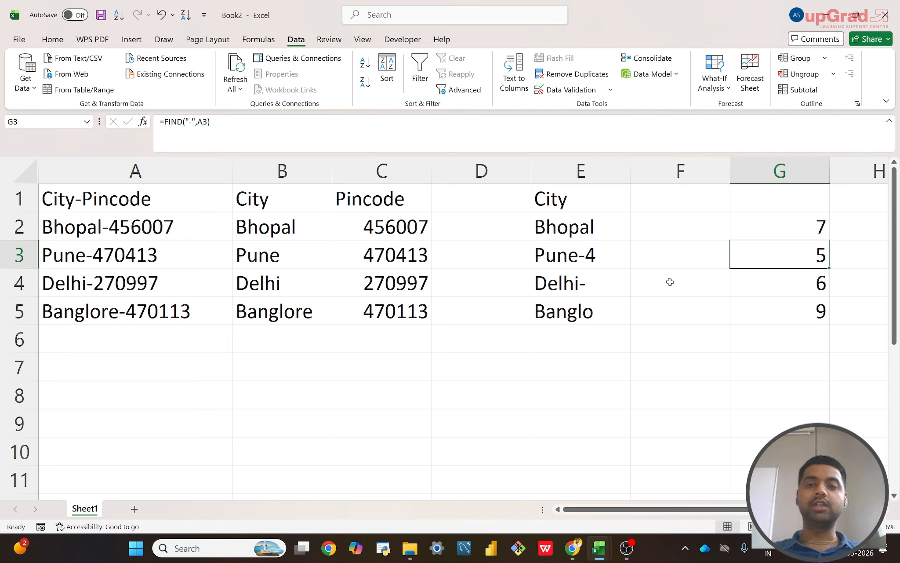
pyautogui.doubleClick(555, 226)
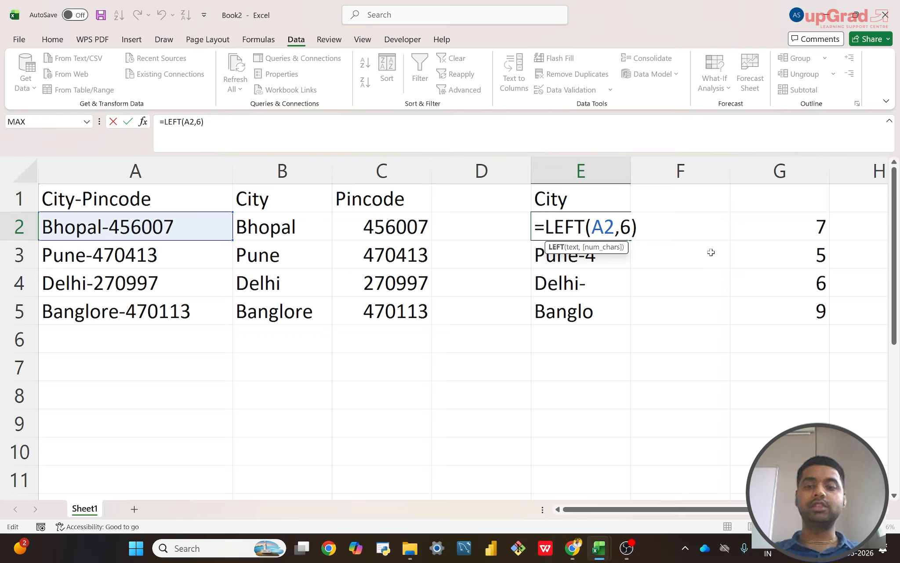
pyautogui.press('Return')
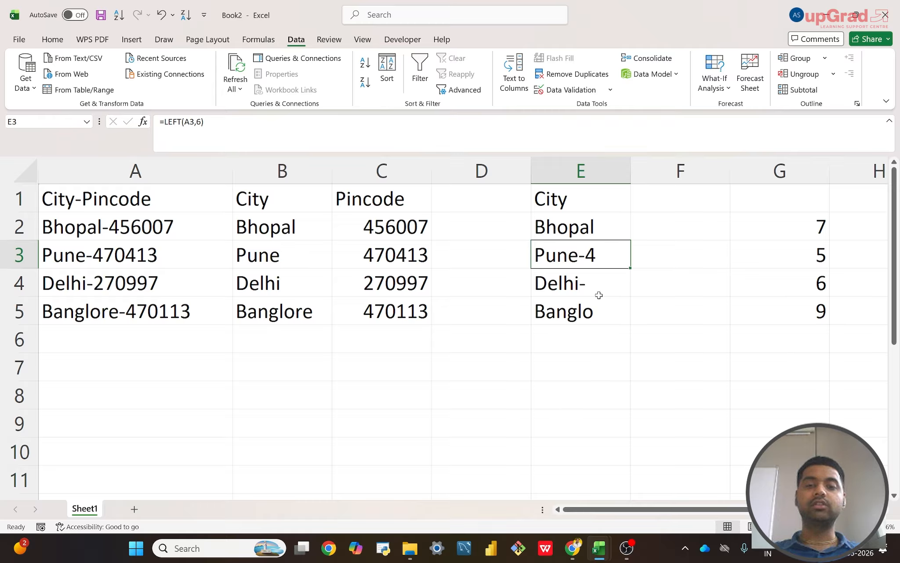
# Replace the fixed character count in E2's LEFT formula with G2-1, making it =LEFT(A2,G2-1).
pyautogui.doubleClick(585, 226)
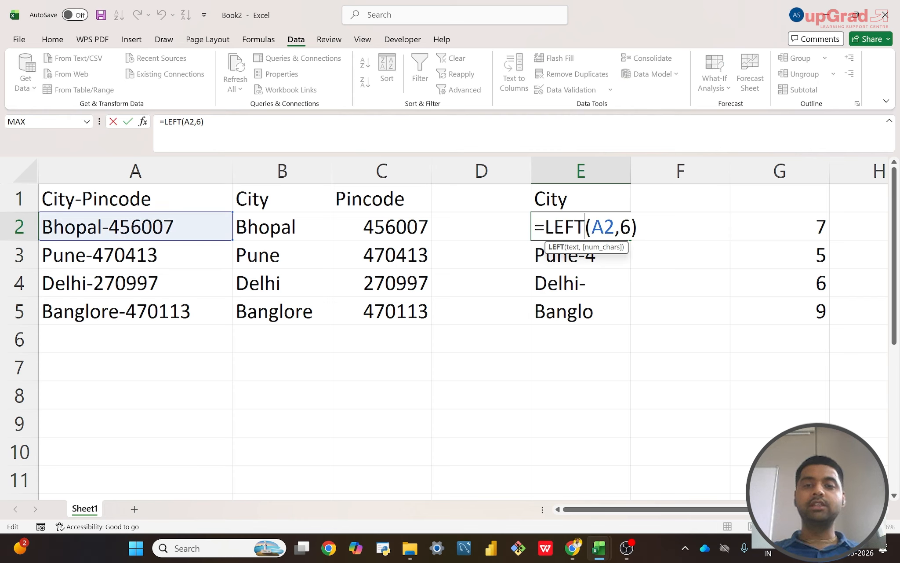
pyautogui.click(631, 227)
pyautogui.press('BackSpace')
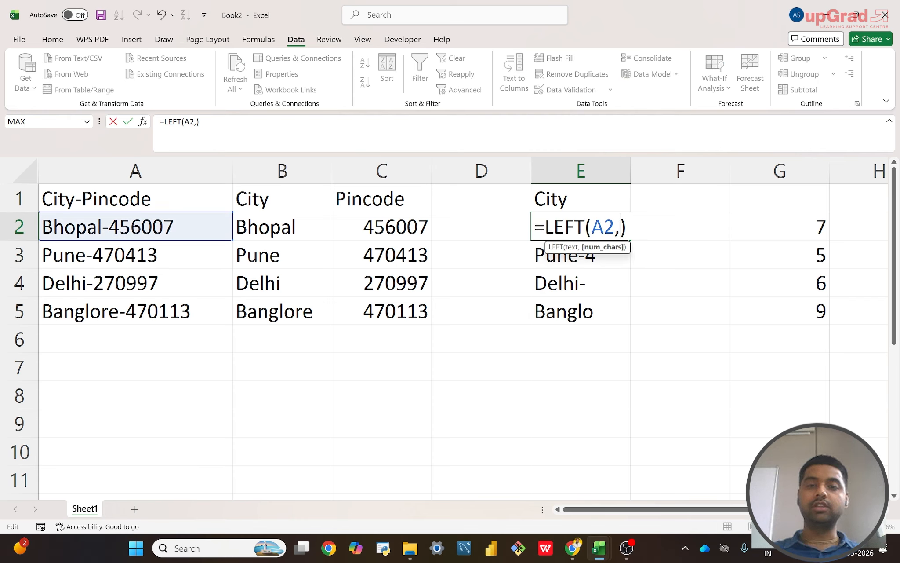
pyautogui.click(791, 235)
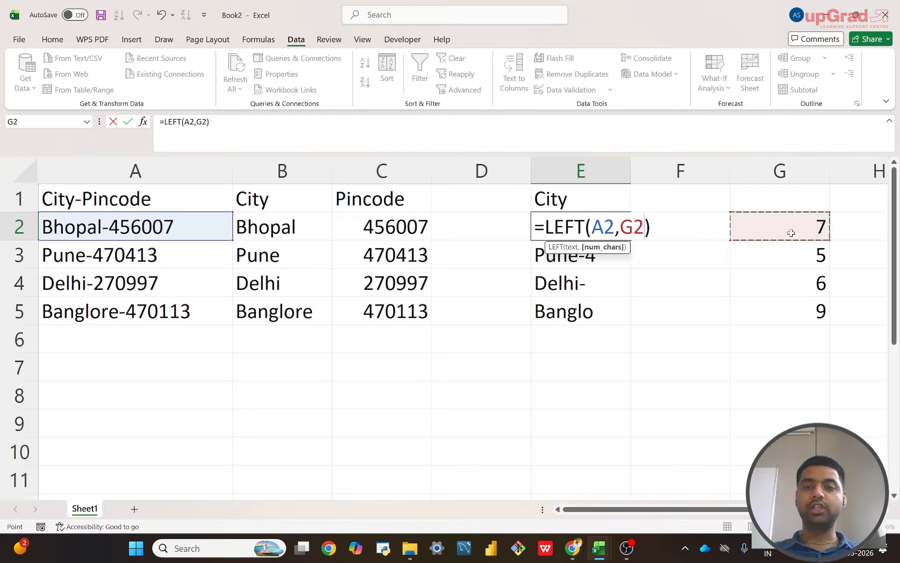
pyautogui.write('-1')
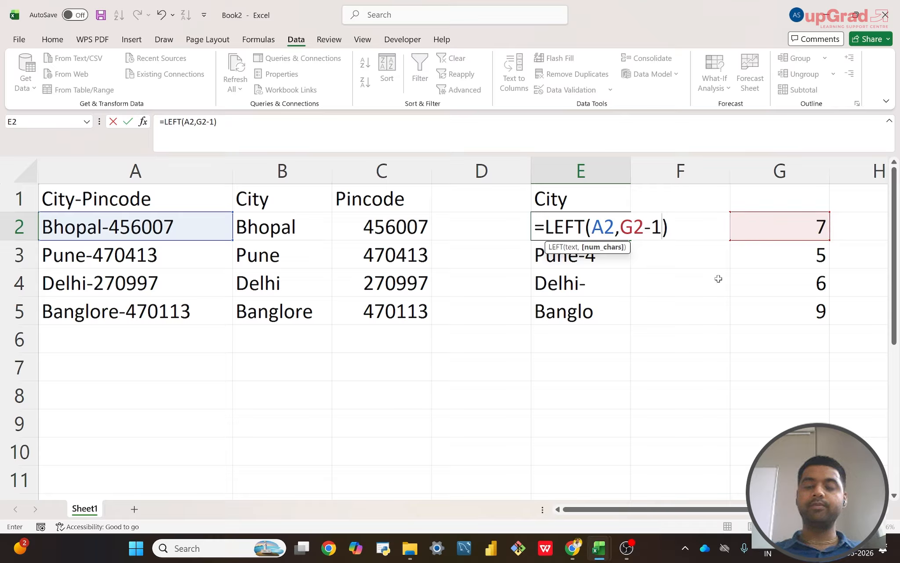
pyautogui.press('Return')
# Fill the revised LEFT formula with the G2-1 character count from E2 down through E5.
pyautogui.press('Up')
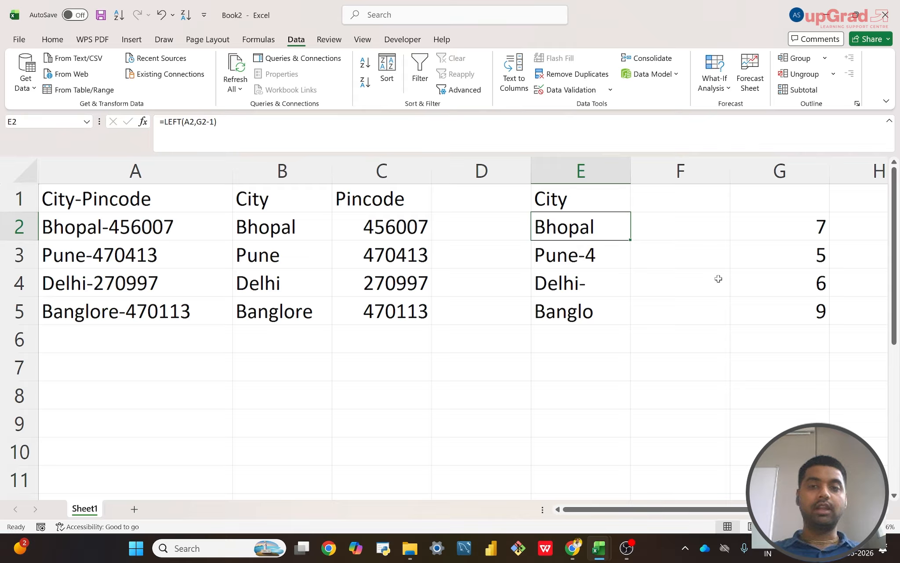
pyautogui.hotkey('shift', 'Down')
pyautogui.hotkey('shift', 'Down')
pyautogui.hotkey('shift', 'Down')
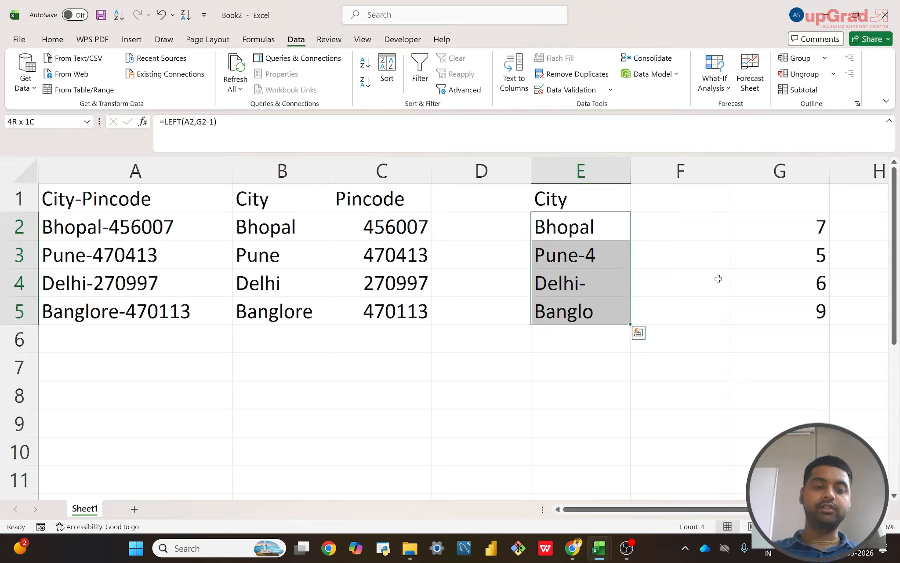